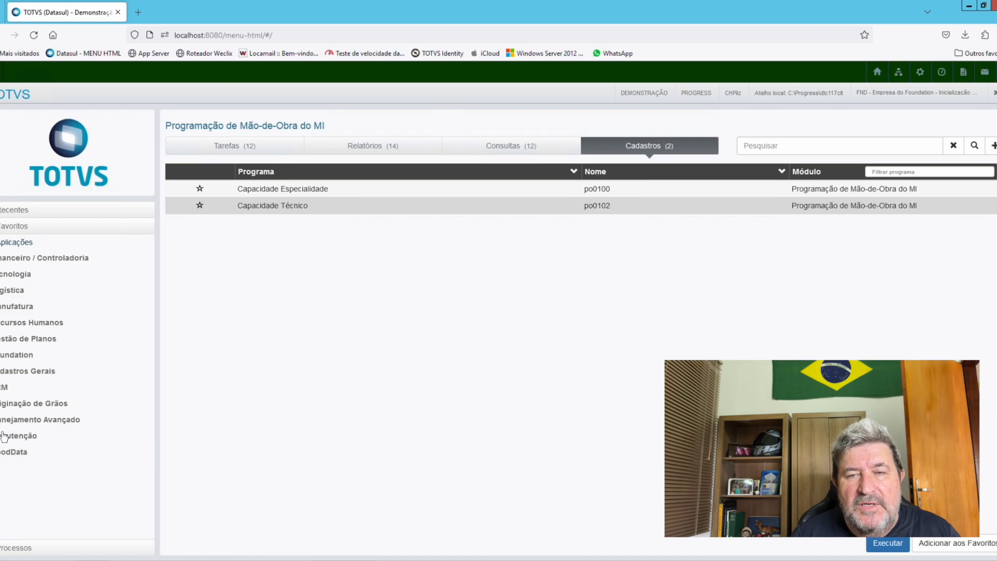
Open the Relatórios list of the Programação de Mão-de-Obra do MI module under Manutenção.
{"action": "left_click", "coordinate": [13, 438]}
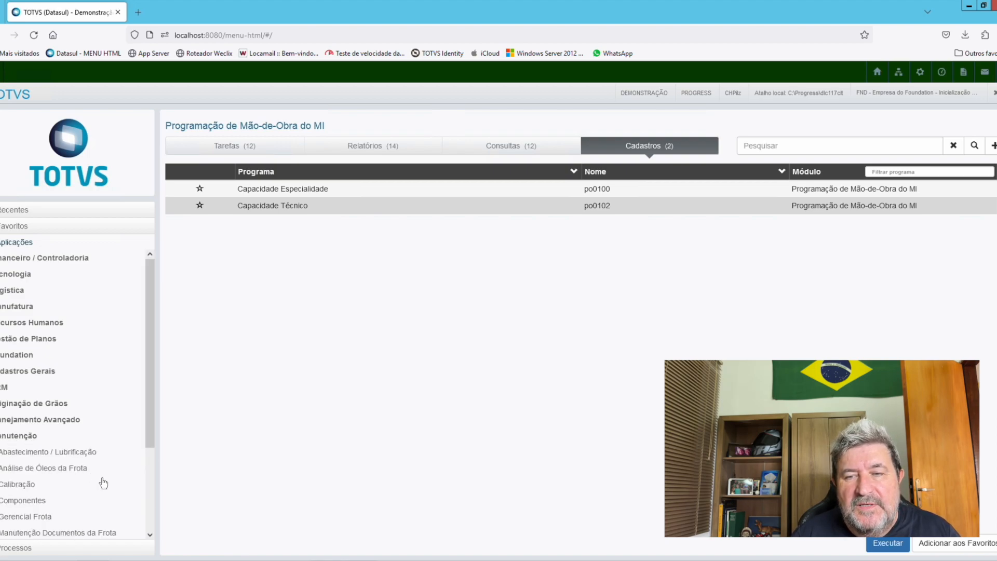
{"action": "scroll", "coordinate": [152, 529], "scroll_direction": "down", "scroll_amount": 3}
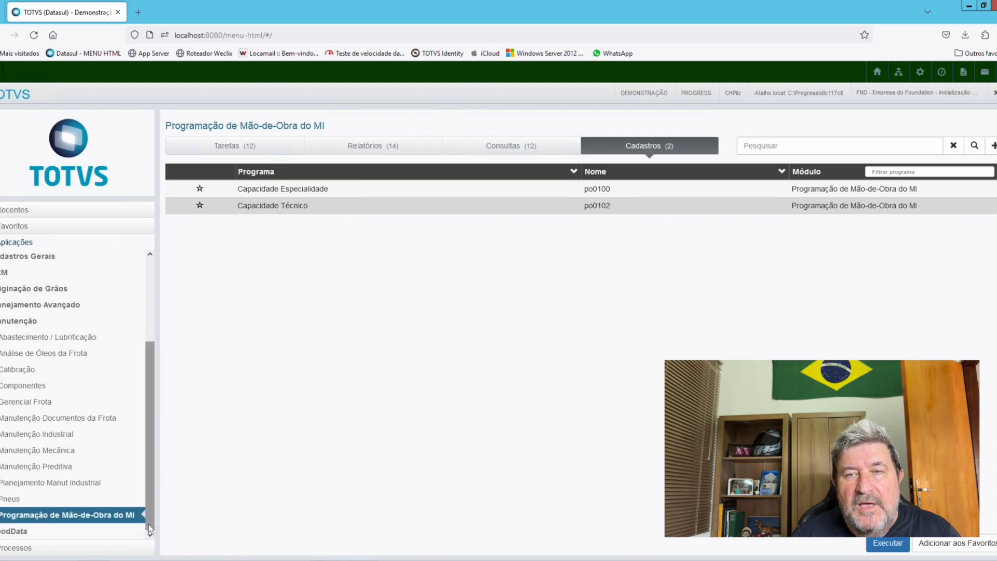
{"action": "left_click", "coordinate": [46, 517]}
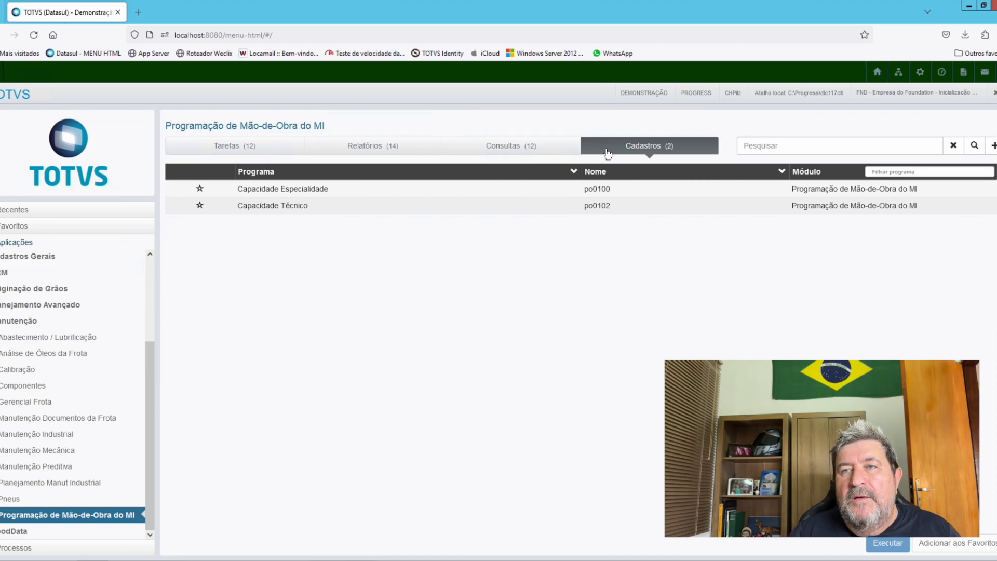
{"action": "left_click", "coordinate": [234, 149]}
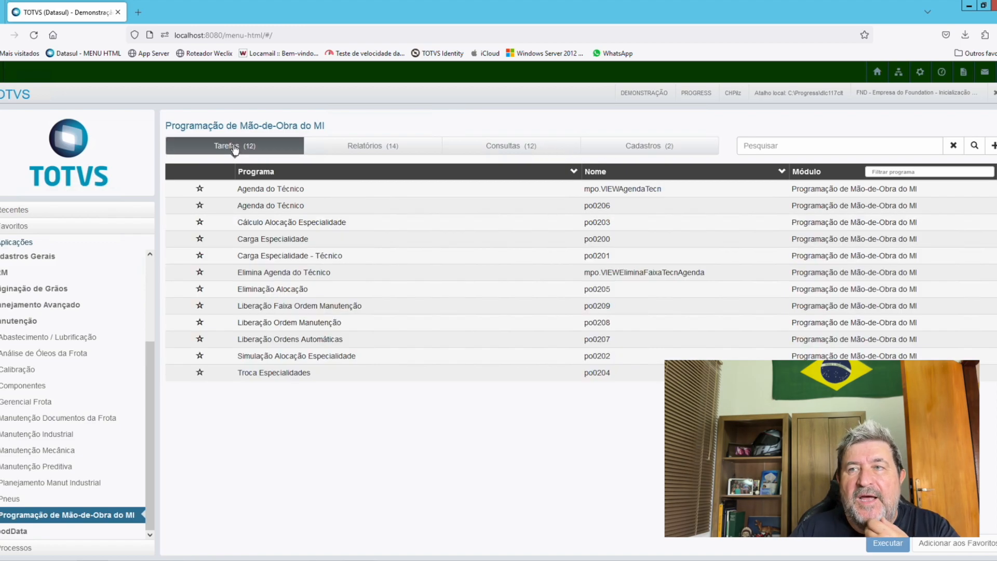
{"action": "left_click", "coordinate": [389, 151]}
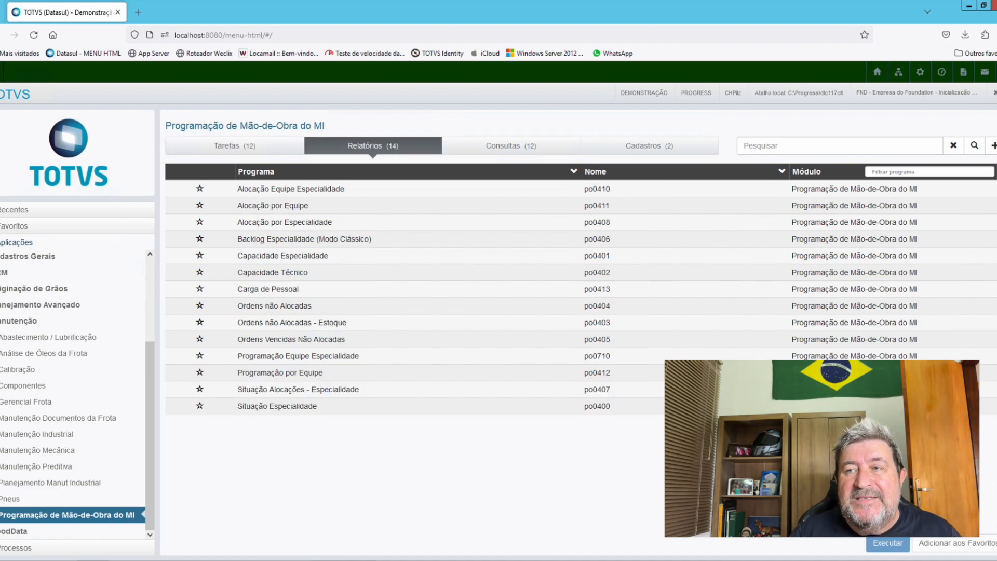
Run the Backlog Especialidade report (po0406) for allocated orders (Alocadas).
{"action": "double_click", "coordinate": [389, 239]}
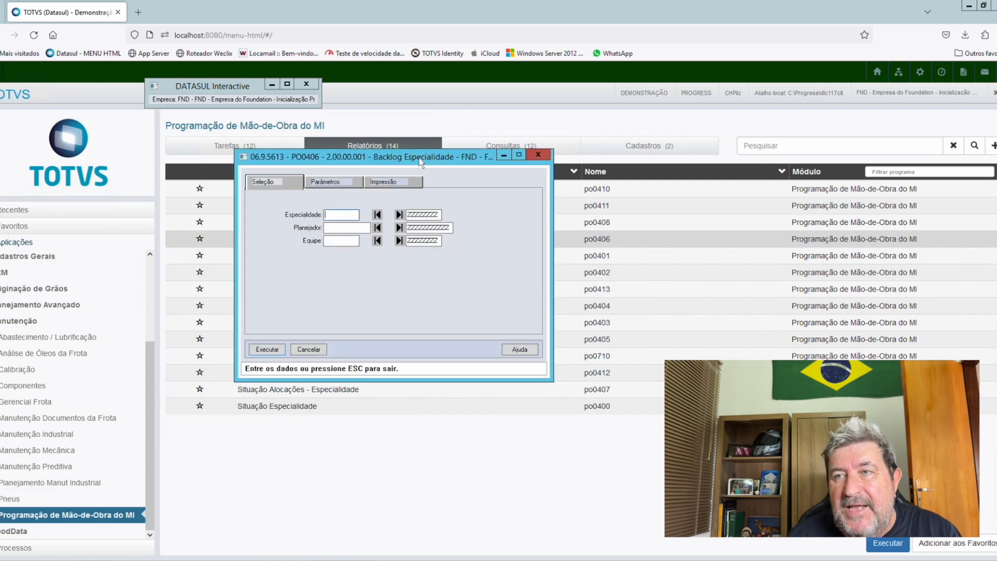
{"action": "left_click", "coordinate": [337, 182]}
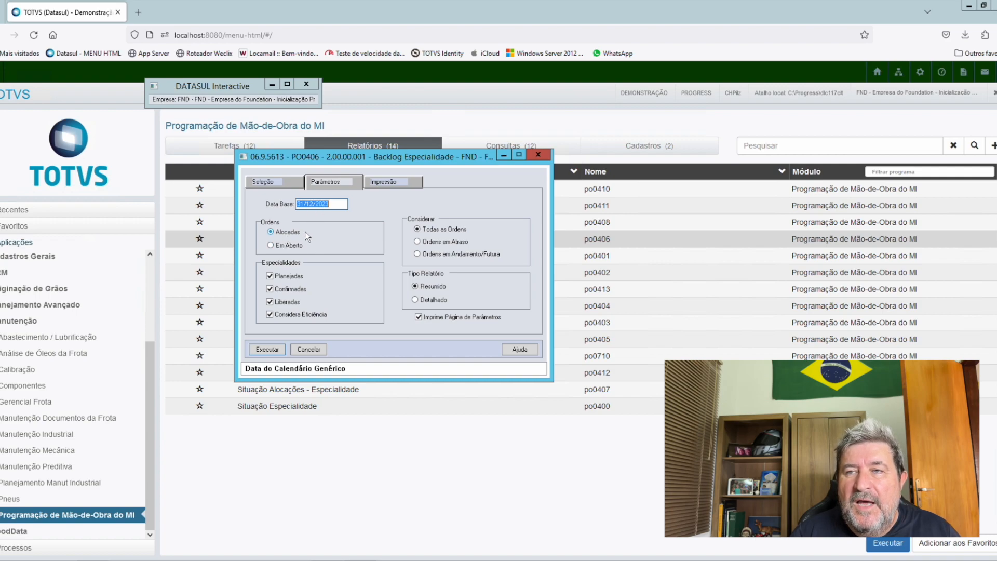
{"action": "left_click", "coordinate": [283, 245]}
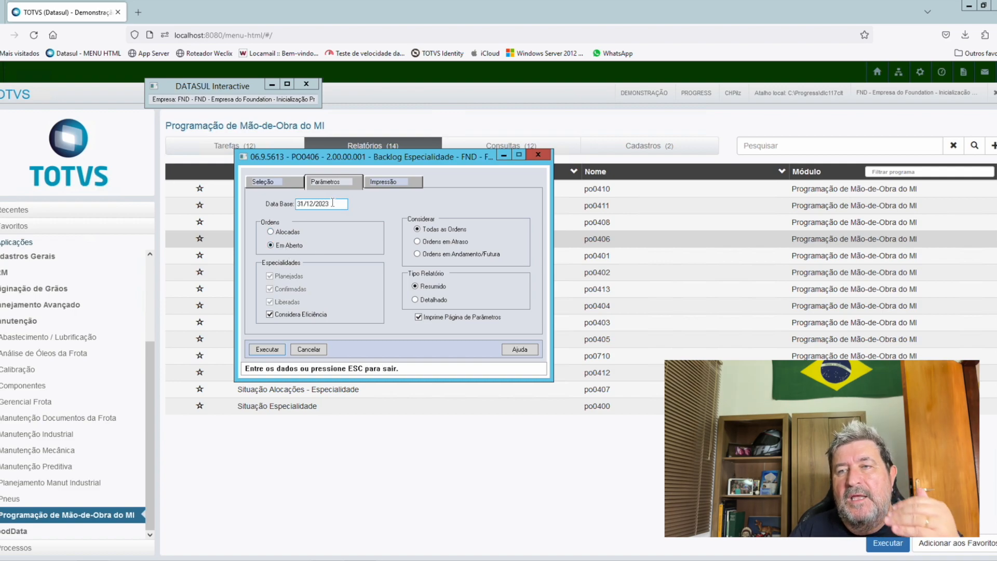
{"action": "left_click", "coordinate": [293, 232]}
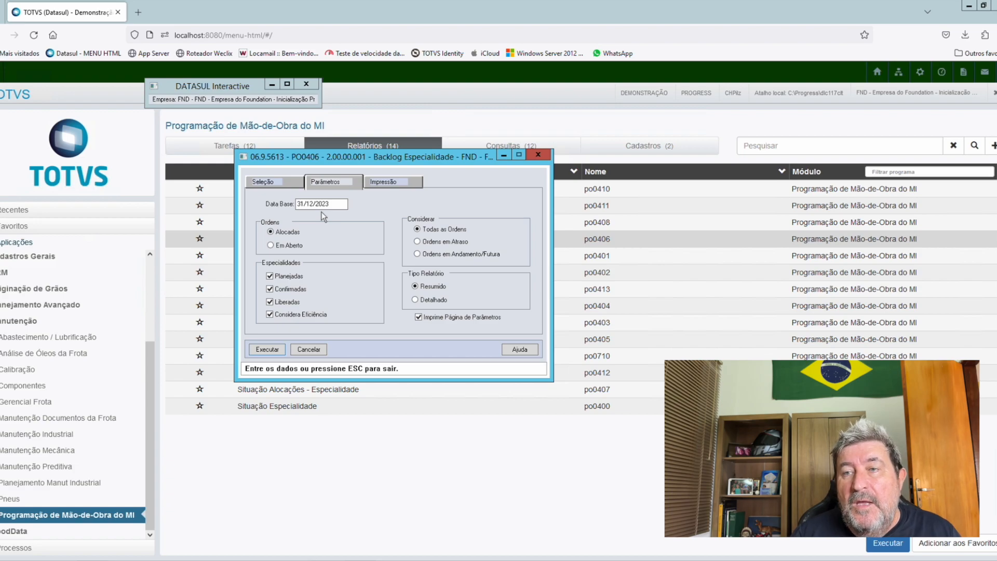
{"action": "left_click", "coordinate": [268, 350]}
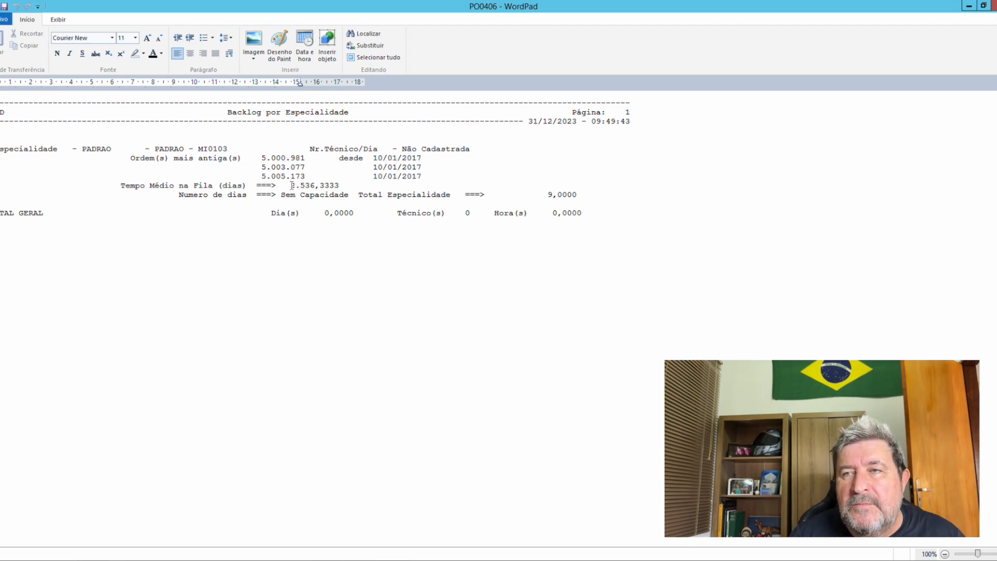
Examine the average queue time, specialty total and oldest order date in the backlog report, and close the report and its program.
{"action": "left_click_drag", "start_coordinate": [292, 185], "coordinate": [339, 186]}
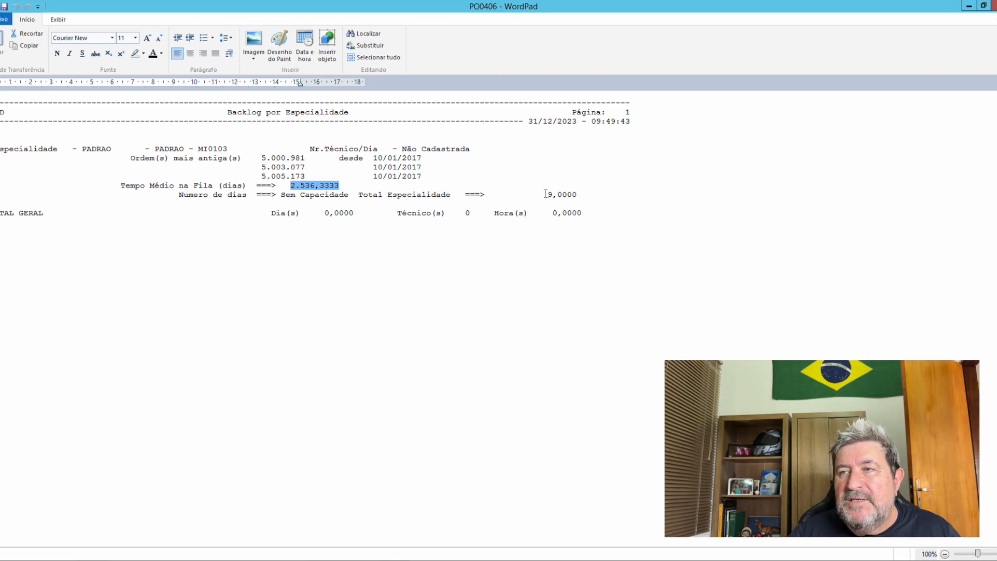
{"action": "left_click_drag", "start_coordinate": [465, 194], "coordinate": [576, 194]}
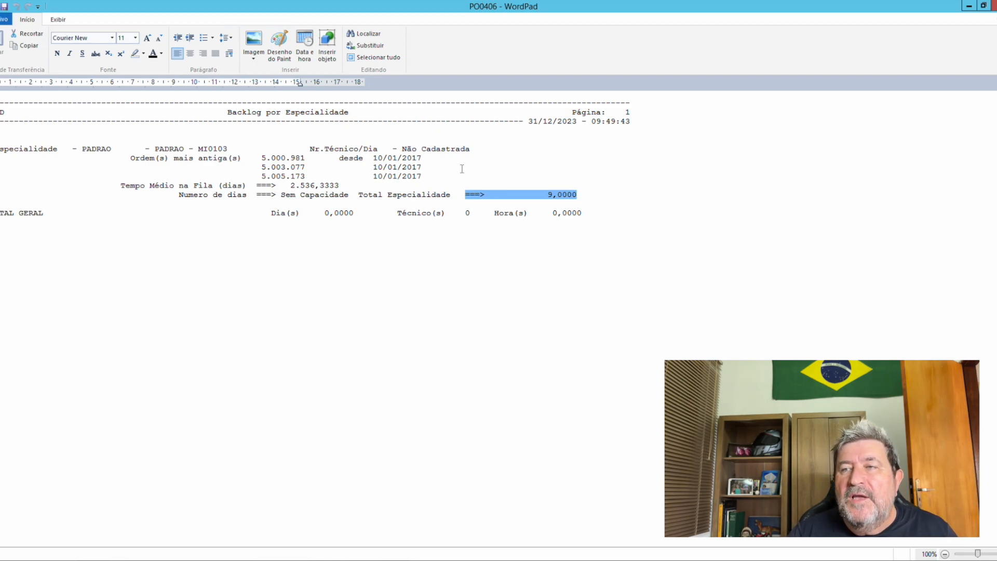
{"action": "left_click_drag", "start_coordinate": [411, 157], "coordinate": [425, 157]}
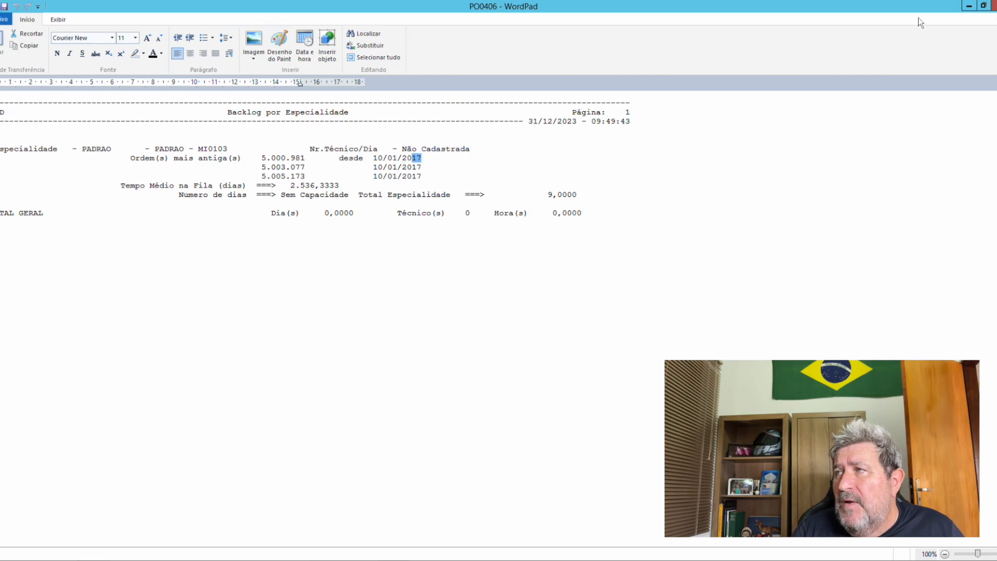
{"action": "left_click", "coordinate": [993, 5]}
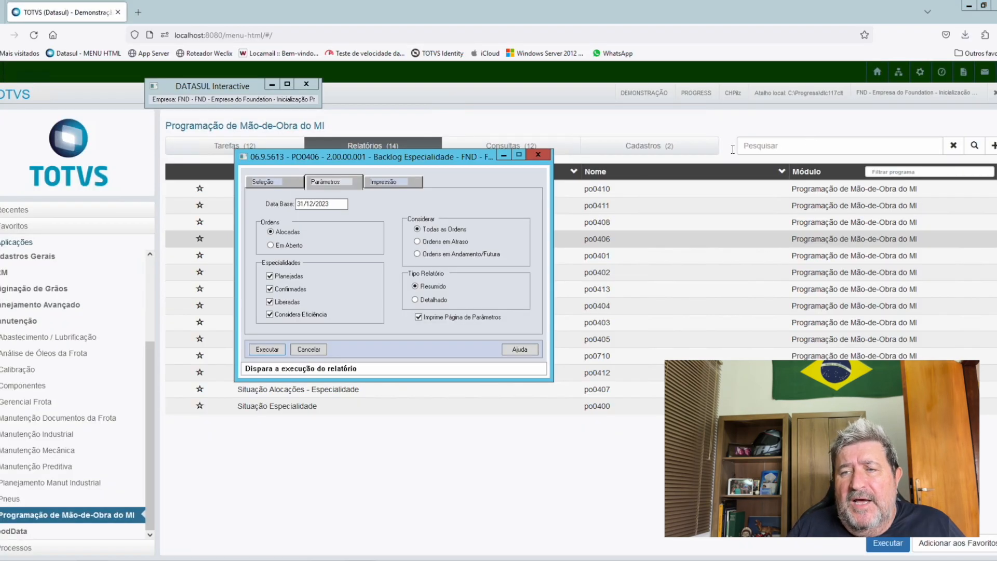
{"action": "left_click", "coordinate": [312, 350]}
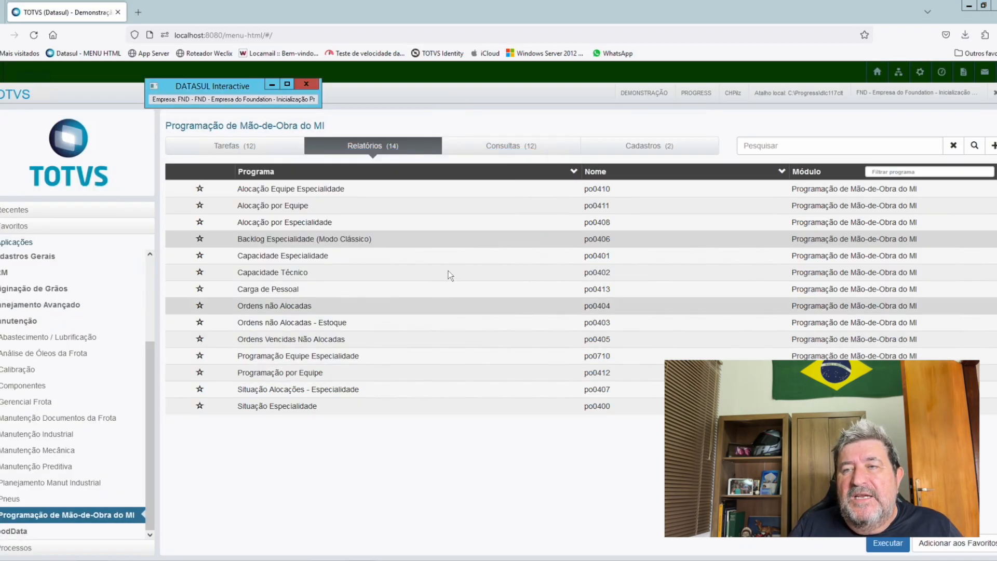
Run the Alocação por Equipe report (po0411) with its default selection, classification and parameters.
{"action": "double_click", "coordinate": [349, 209]}
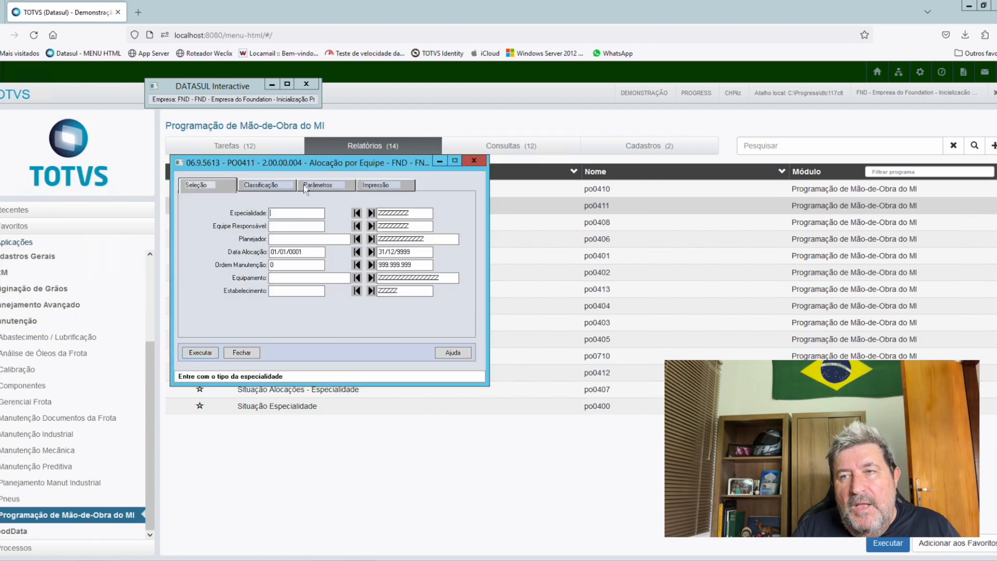
{"action": "left_click", "coordinate": [283, 185]}
{"action": "left_click", "coordinate": [326, 188]}
{"action": "left_click", "coordinate": [199, 351]}
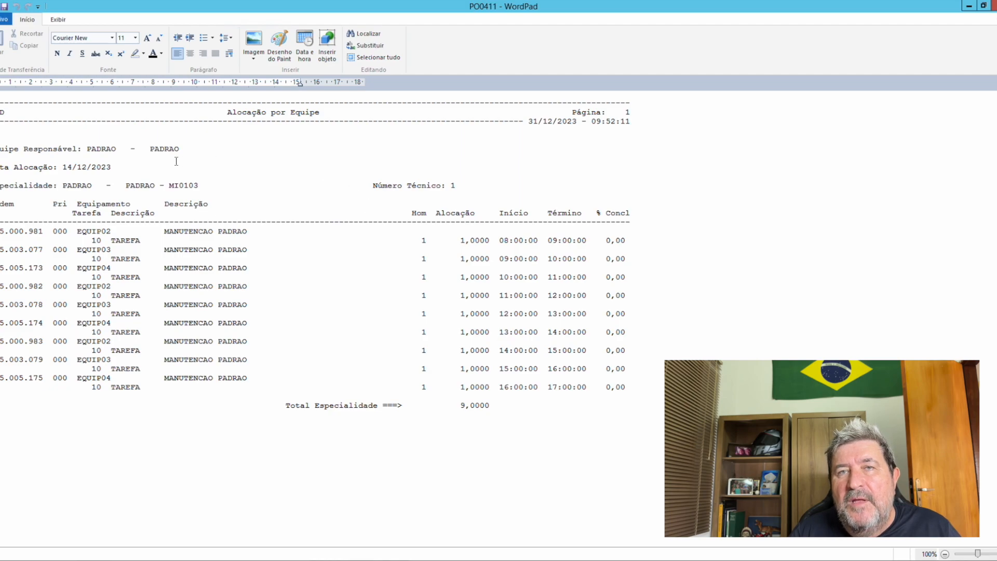
Examine the responsible team, allocated hours, and start and end times in the team allocation report, and close the report and its program.
{"action": "left_click_drag", "start_coordinate": [86, 150], "coordinate": [111, 149]}
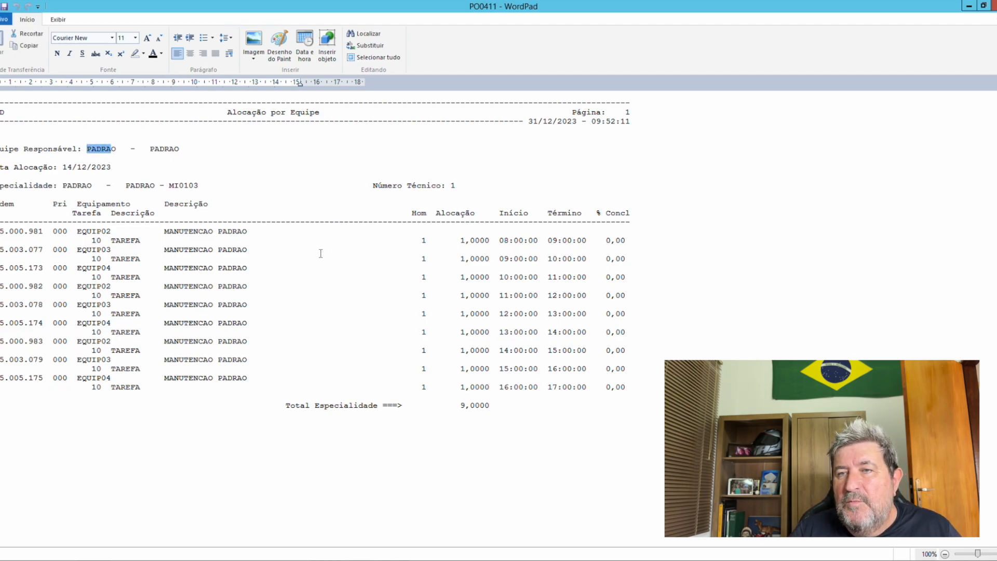
{"action": "left_click_drag", "start_coordinate": [460, 241], "coordinate": [520, 240]}
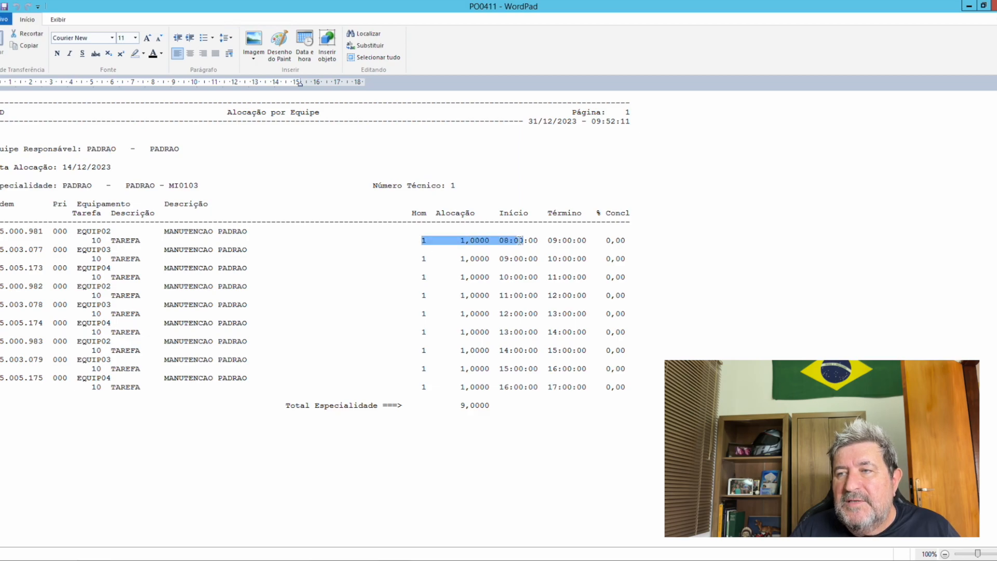
{"action": "left_click", "coordinate": [476, 266]}
{"action": "left_click_drag", "start_coordinate": [410, 285], "coordinate": [544, 303]}
{"action": "left_click_drag", "start_coordinate": [500, 241], "coordinate": [590, 235]}
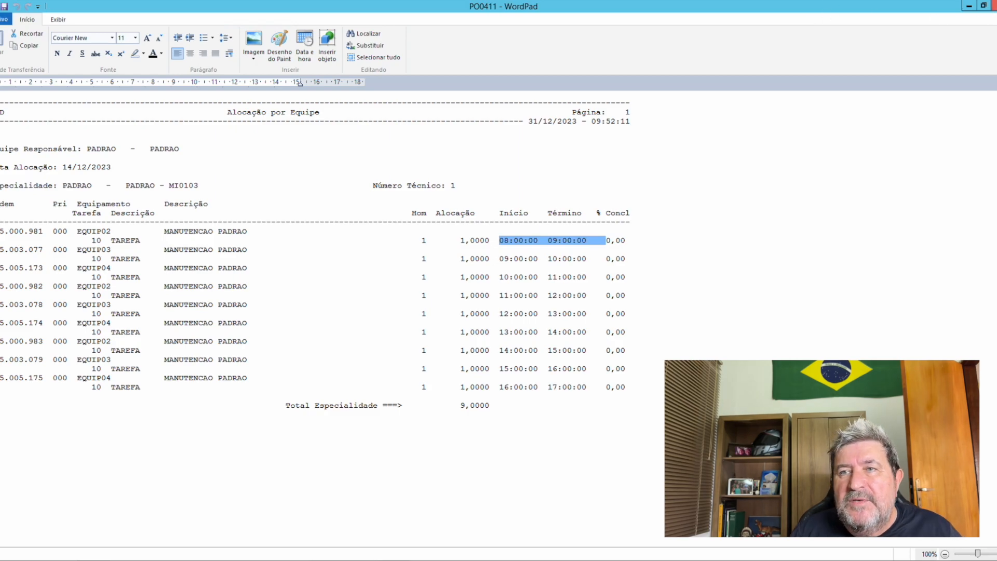
{"action": "left_click", "coordinate": [993, 5]}
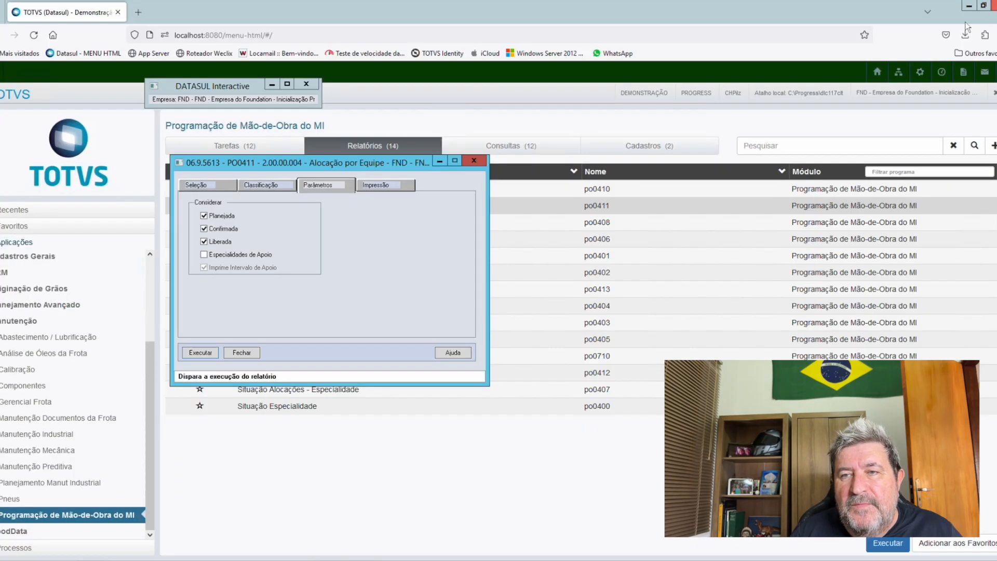
{"action": "left_click", "coordinate": [242, 352]}
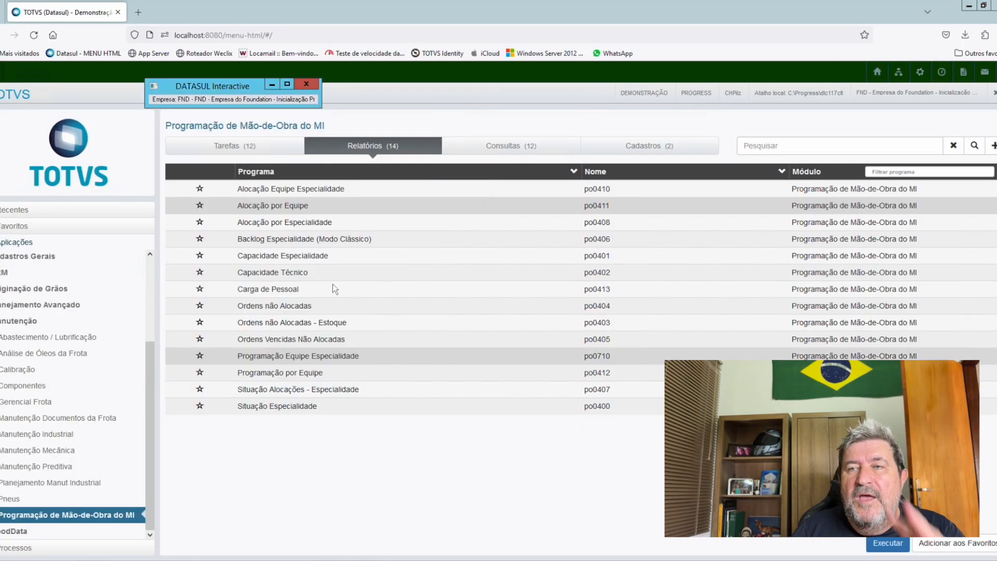
Open the Cálculo Alocação Especialidade task (po0203) and disable Aloca OMs sem Capacidade in its parameters.
{"action": "left_click", "coordinate": [241, 147]}
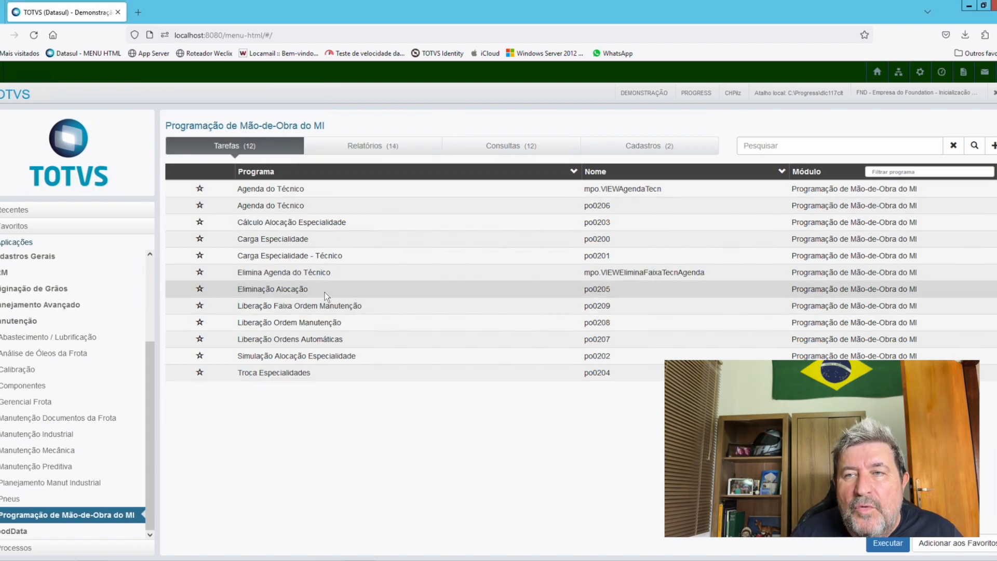
{"action": "double_click", "coordinate": [339, 223]}
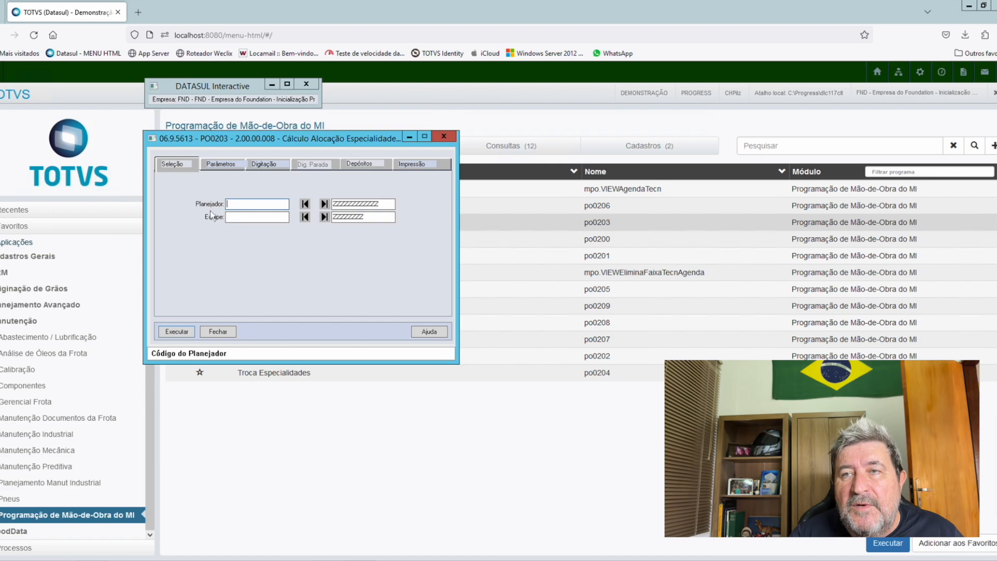
{"action": "left_click", "coordinate": [225, 164]}
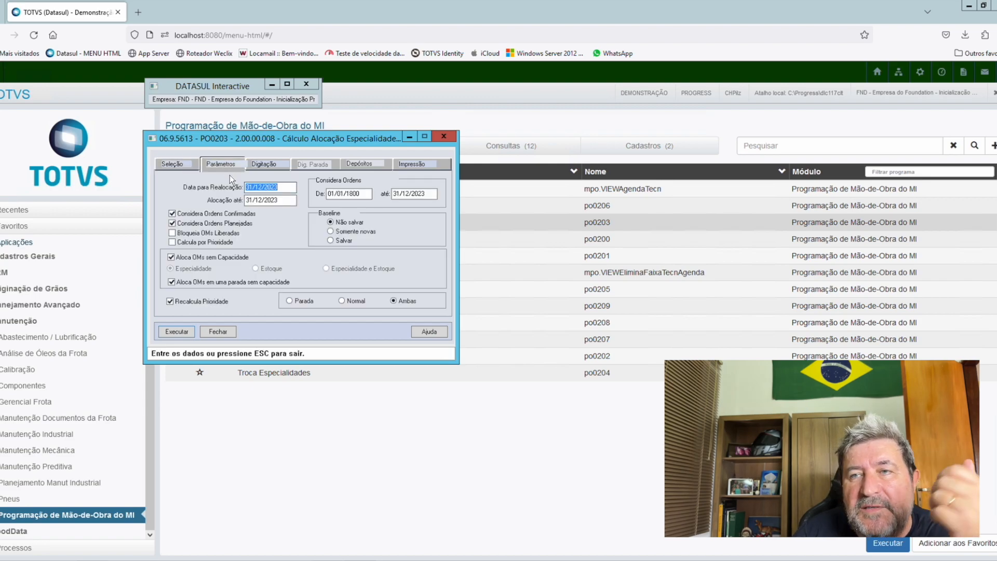
{"action": "left_click", "coordinate": [239, 225]}
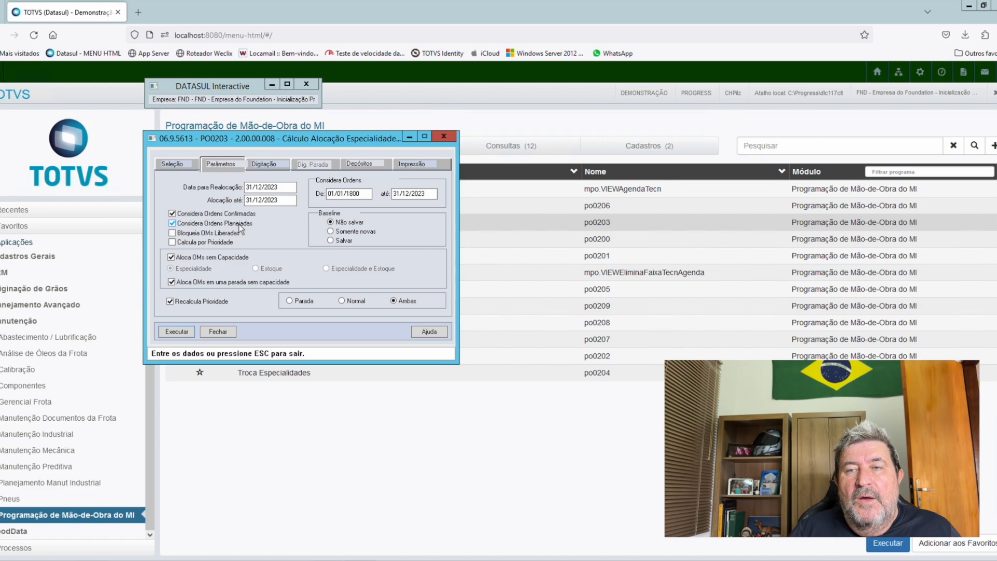
{"action": "left_click", "coordinate": [214, 258]}
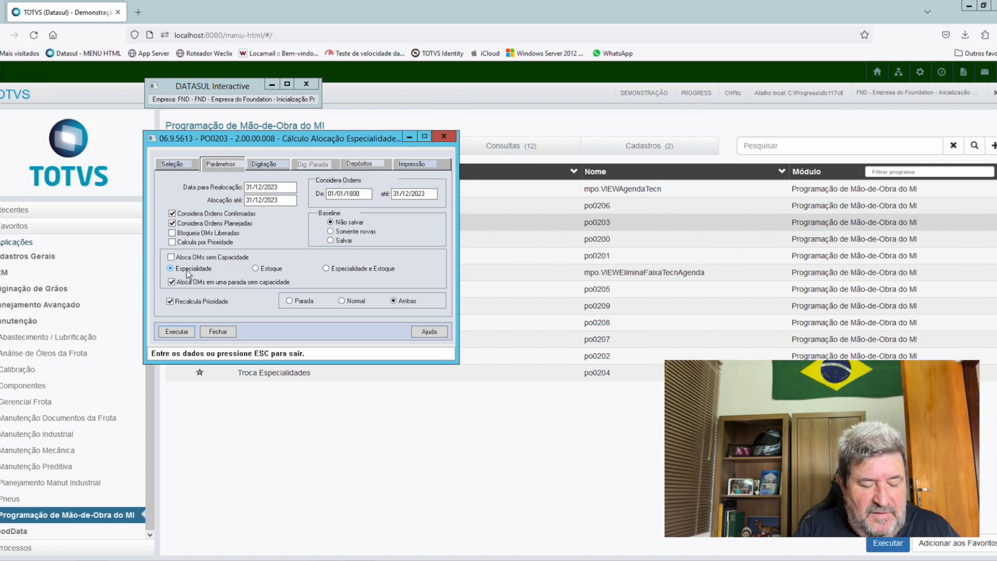
Open the Parâmetros Manutenção Industrial program by running mi0101 directly from the allocation calculation window.
{"action": "key", "text": "ctrl+alt+x"}
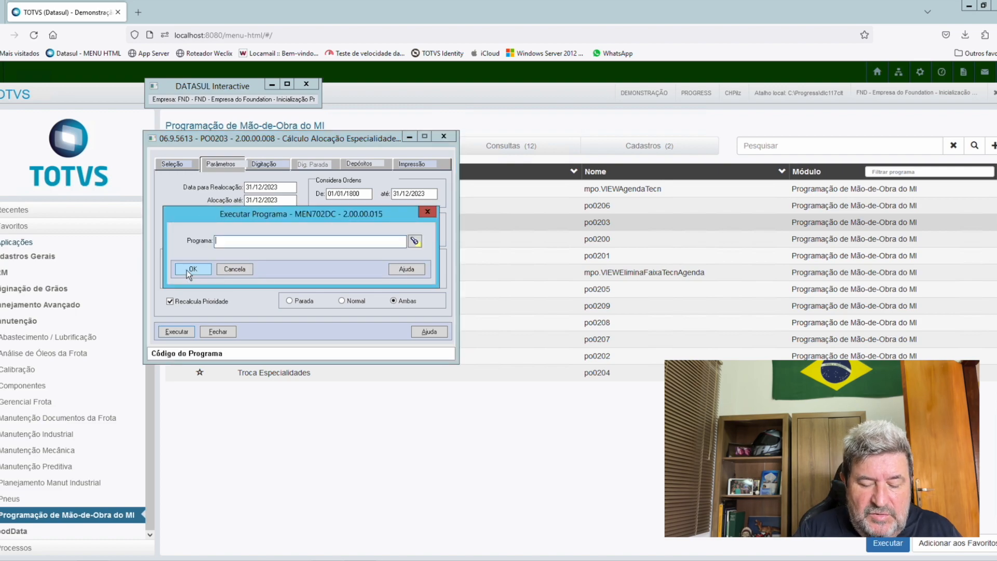
{"action": "type", "text": "mi"}
{"action": "type", "text": "0140"}
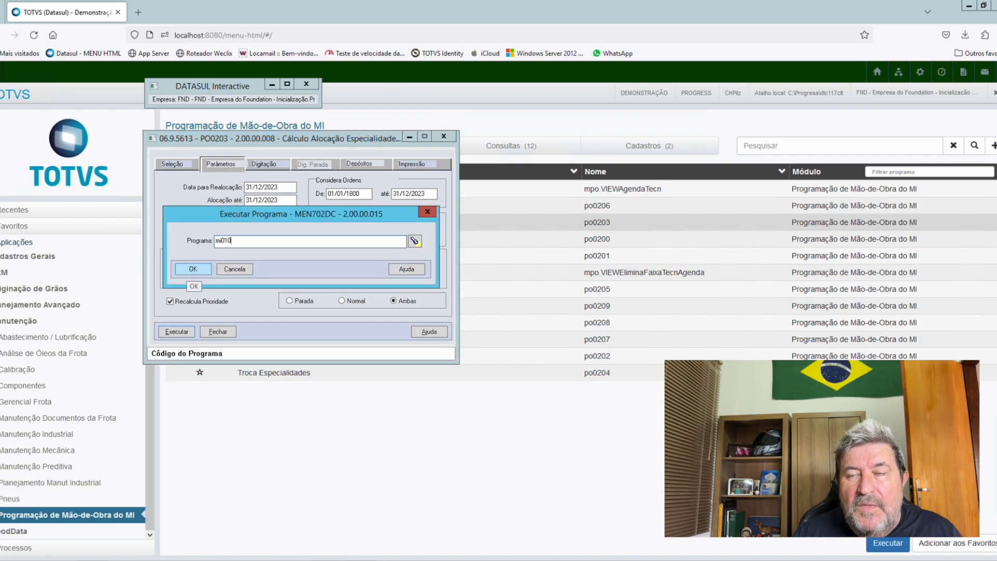
{"action": "key", "text": "Return"}
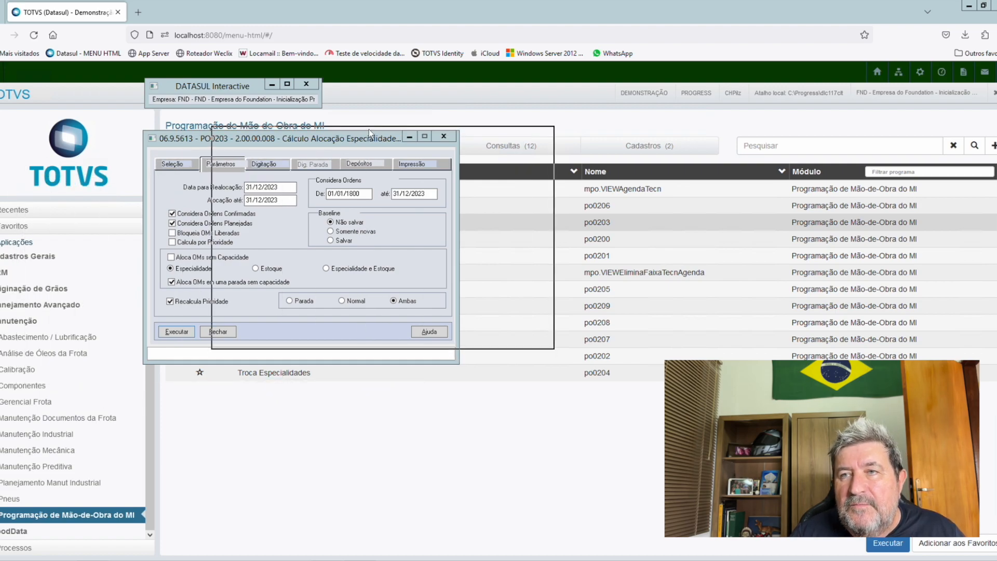
Look through the industrial maintenance parameters up to Página 7, including calendar, shift and allocation interval, and close the program.
{"action": "left_click", "coordinate": [306, 181]}
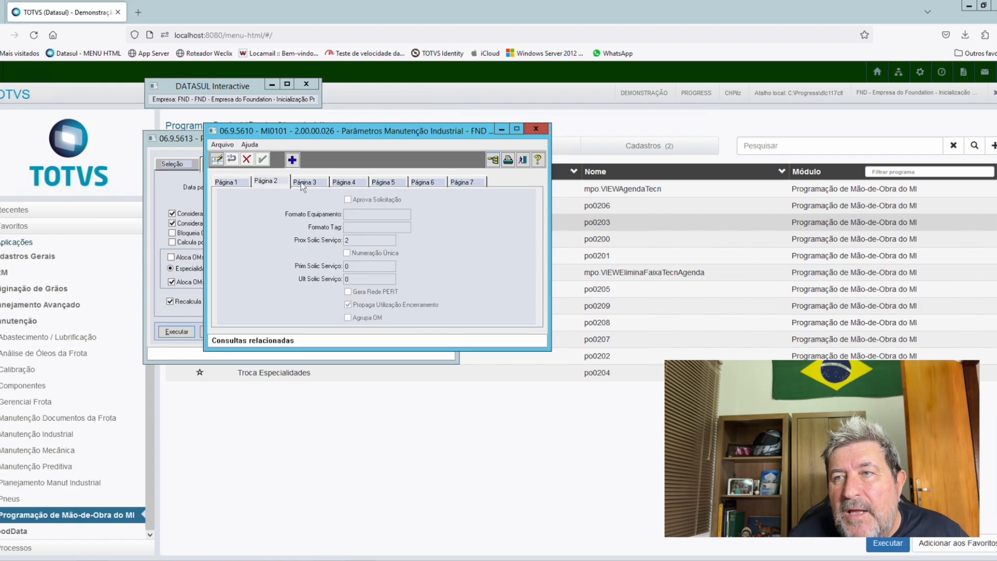
{"action": "left_click", "coordinate": [353, 183]}
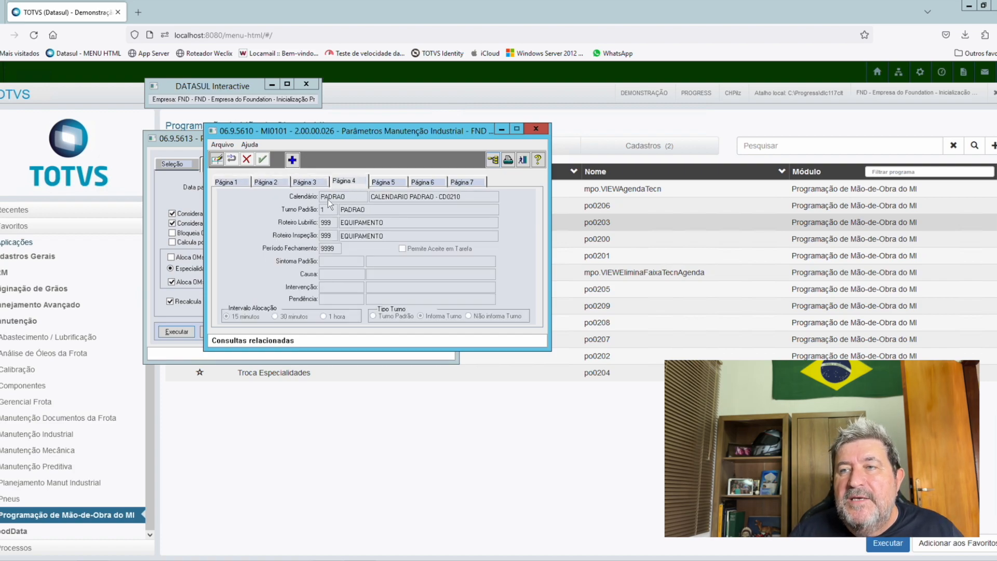
{"action": "left_click", "coordinate": [398, 182]}
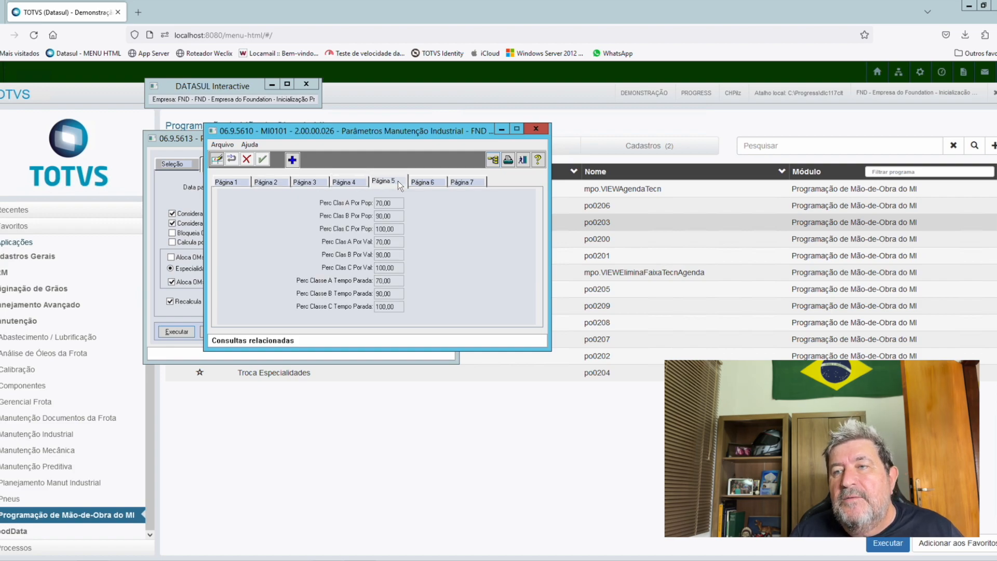
{"action": "left_click", "coordinate": [425, 181]}
{"action": "left_click", "coordinate": [469, 182]}
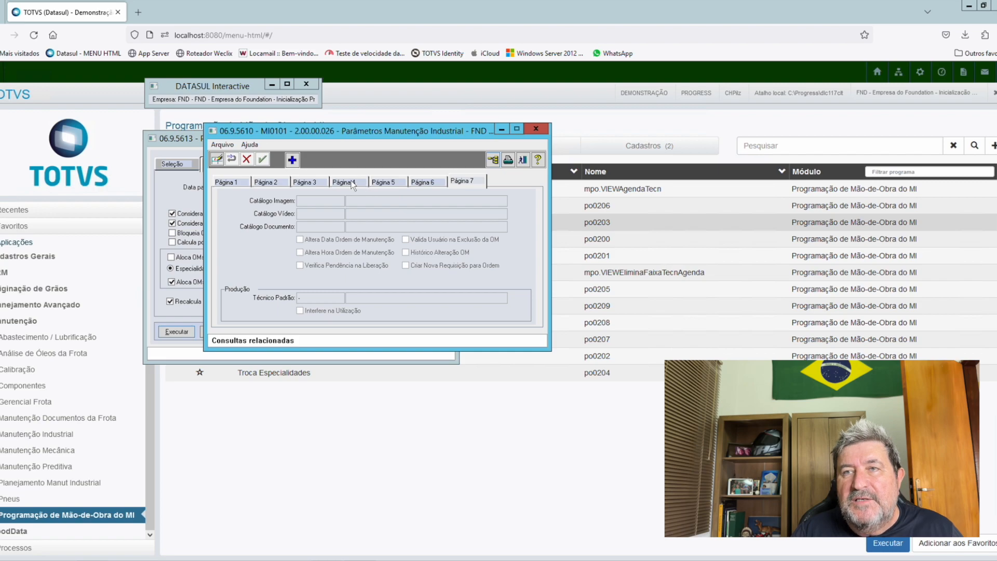
{"action": "left_click", "coordinate": [524, 161]}
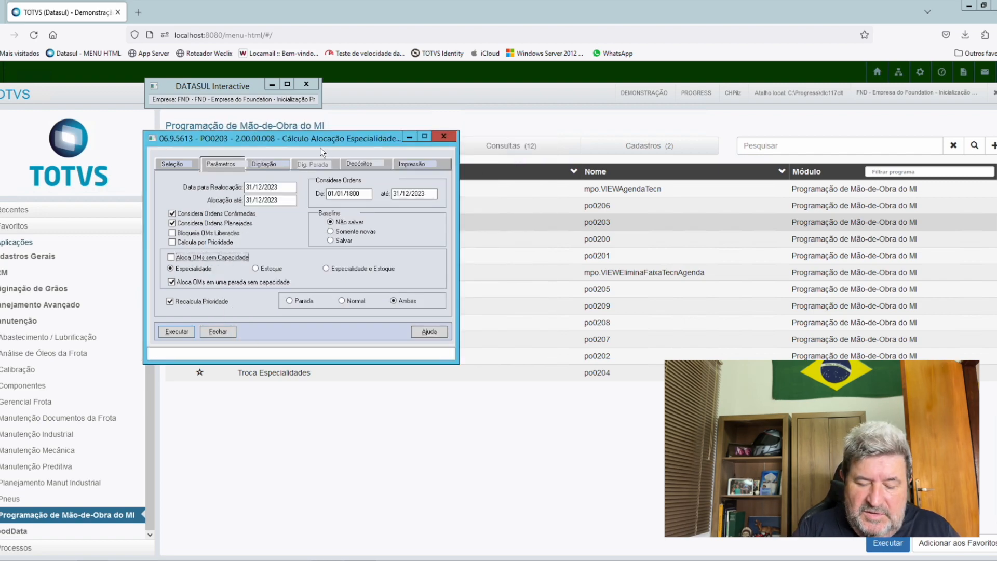
Run the Manutenção Padrão program (mi0110) and look through the pages of the INSPAD maintenance record, including its allocation form and urgency.
{"action": "key", "text": "ctrl+alt+x"}
{"action": "type", "text": "mi0101"}
{"action": "key", "text": "Return"}
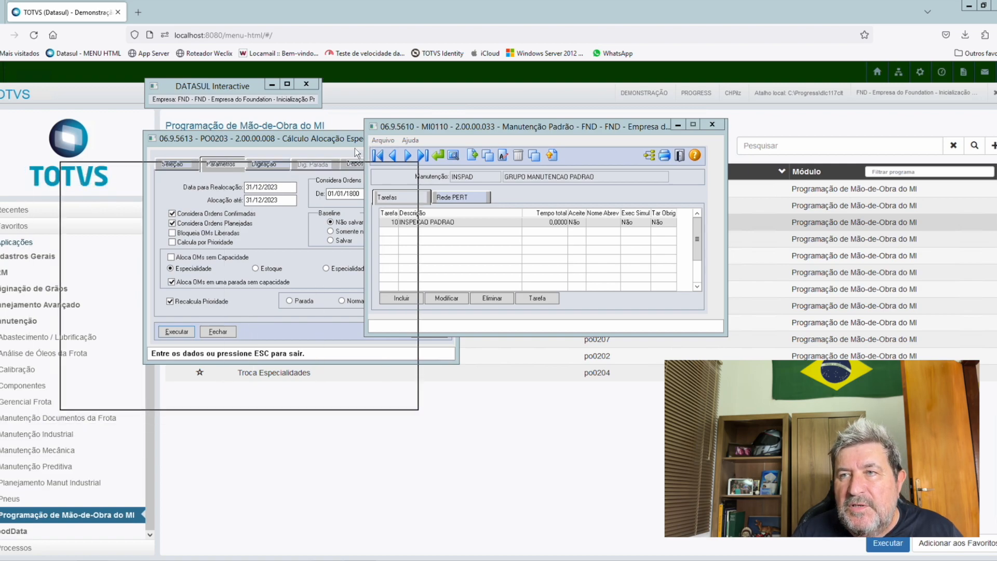
{"action": "left_click", "coordinate": [358, 177]}
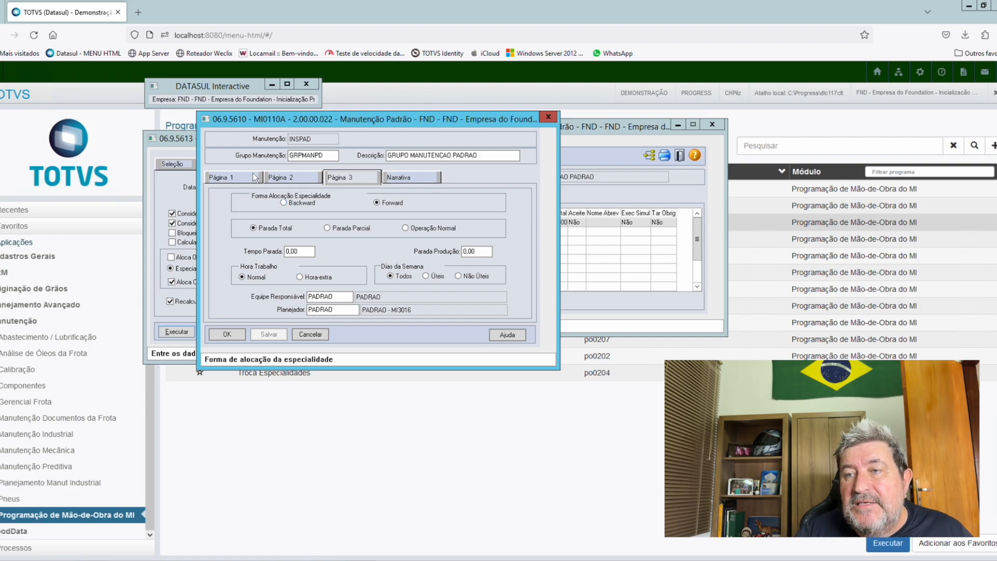
{"action": "left_click", "coordinate": [237, 179]}
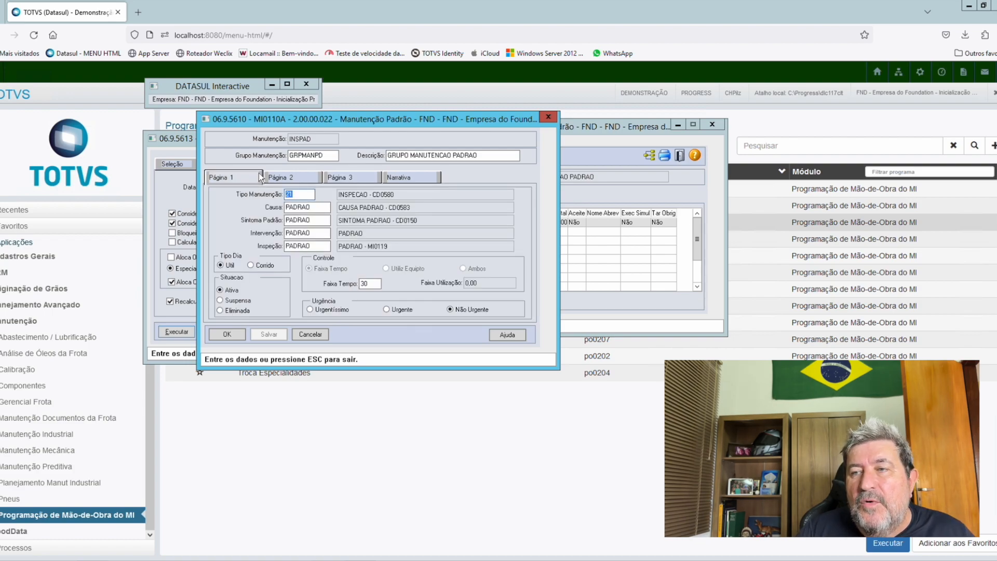
{"action": "left_click", "coordinate": [283, 178]}
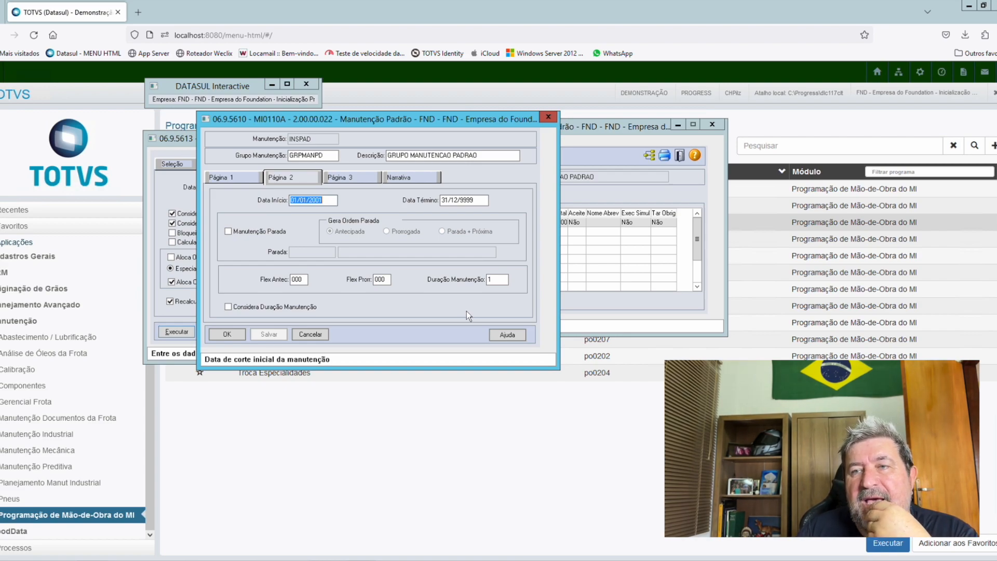
{"action": "left_click", "coordinate": [234, 175]}
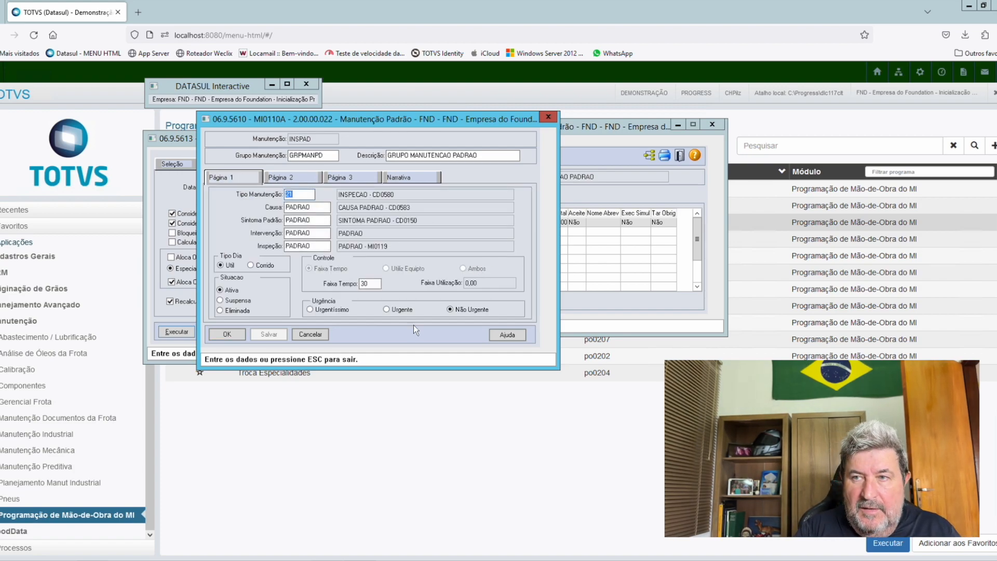
Run mi0101, examine its parameter pages up to the priority matrix on Página 6, and close it and the Manutenção Padrão windows.
{"action": "key", "text": "ctrl+alt+x"}
{"action": "type", "text": "mi0"}
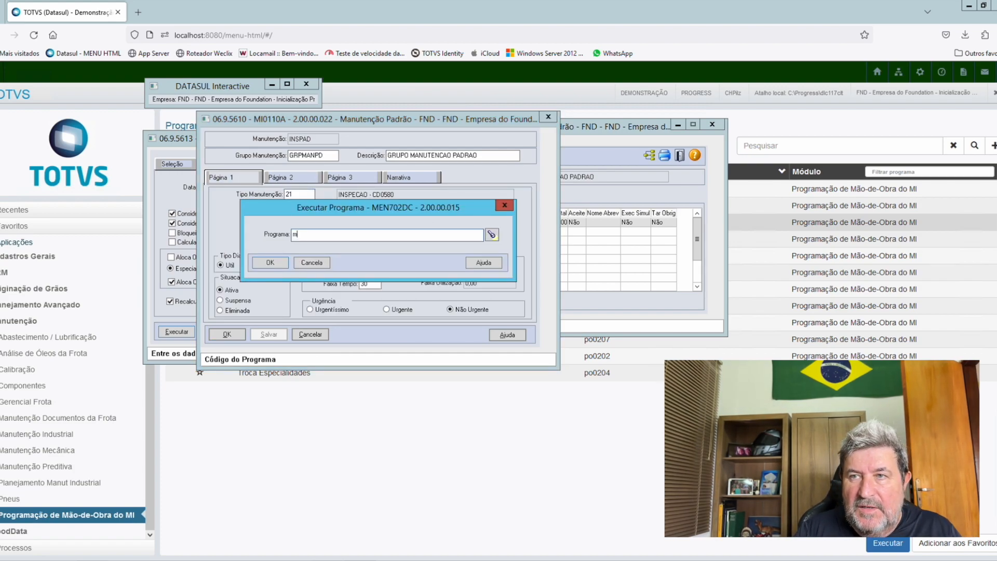
{"action": "type", "text": "110a"}
{"action": "key", "text": "Return"}
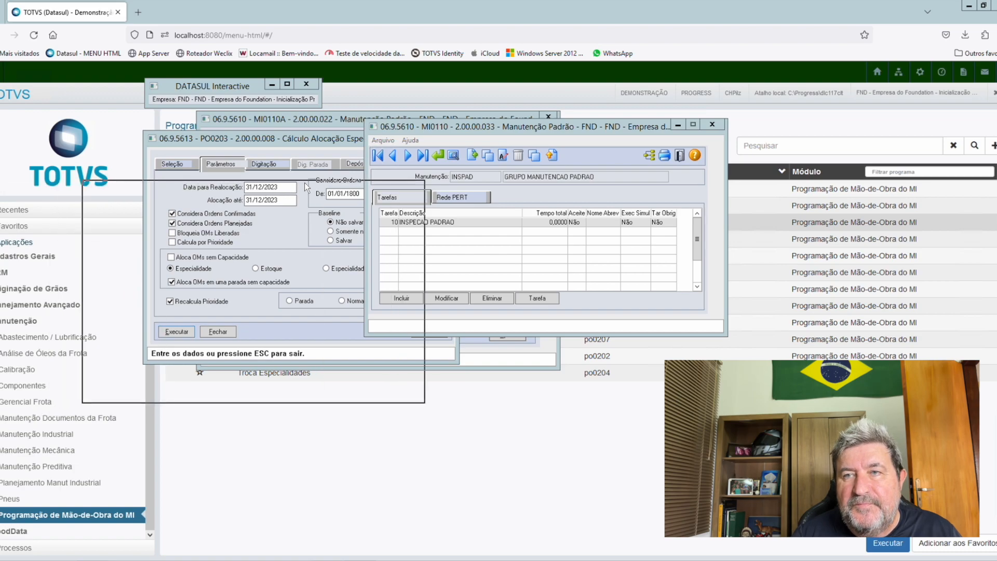
{"action": "left_click", "coordinate": [197, 225]}
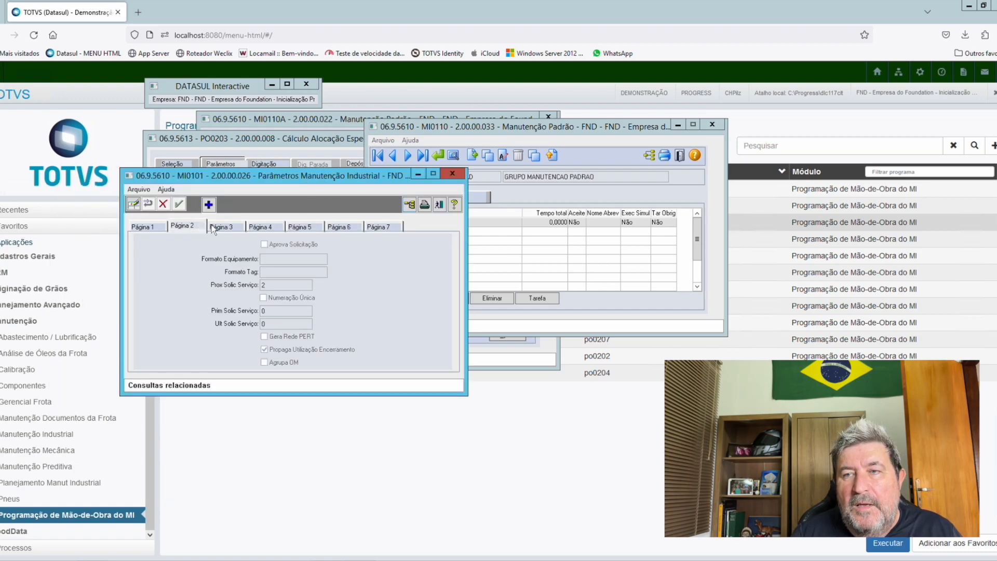
{"action": "left_click", "coordinate": [217, 225]}
{"action": "left_click", "coordinate": [262, 229]}
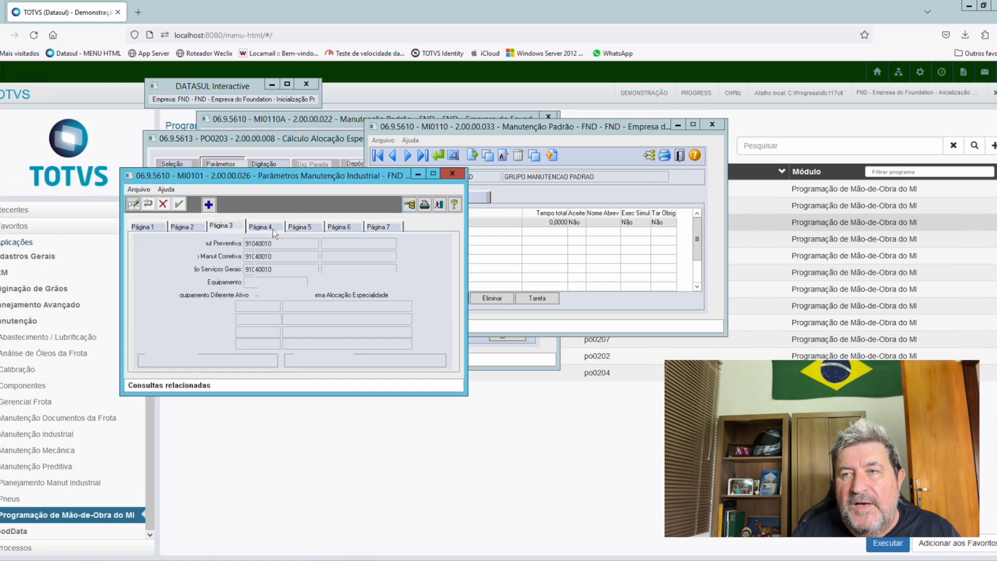
{"action": "left_click", "coordinate": [316, 226]}
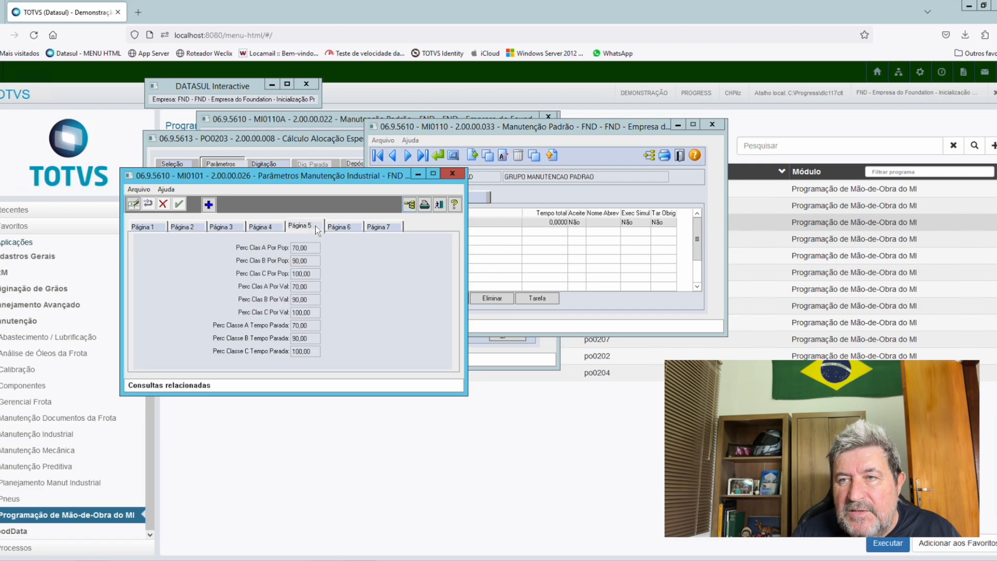
{"action": "left_click", "coordinate": [338, 225]}
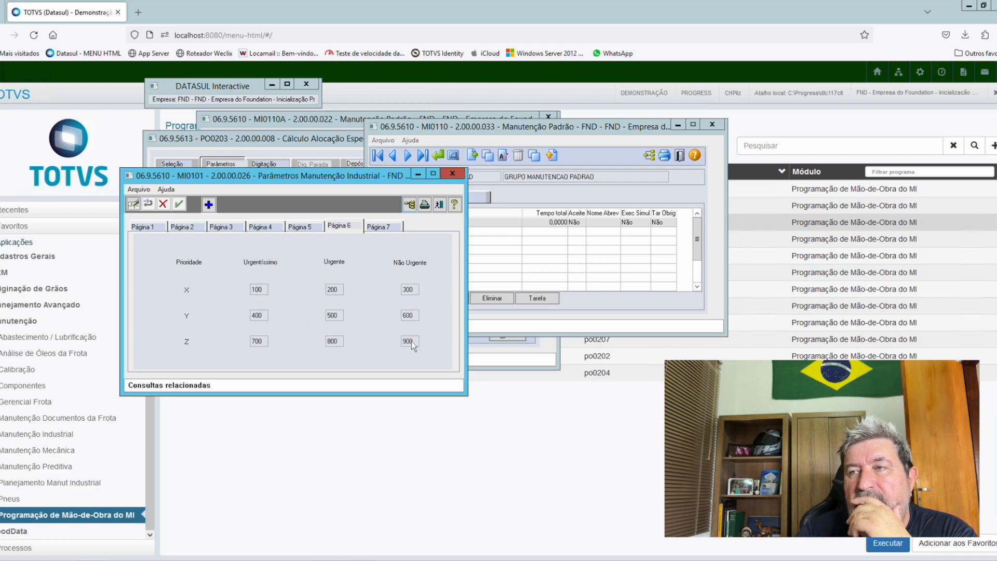
{"action": "left_click", "coordinate": [439, 205]}
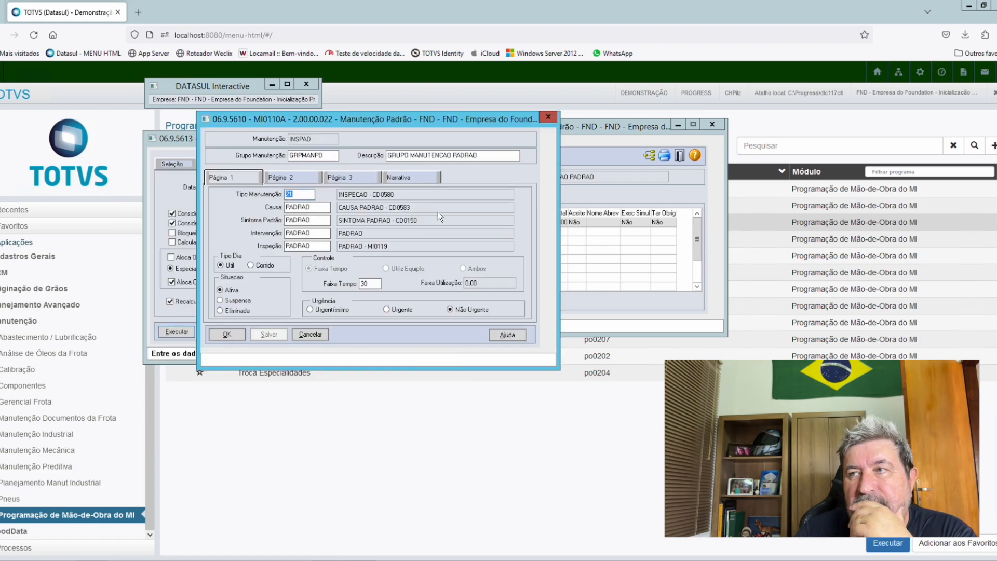
{"action": "left_click", "coordinate": [311, 335]}
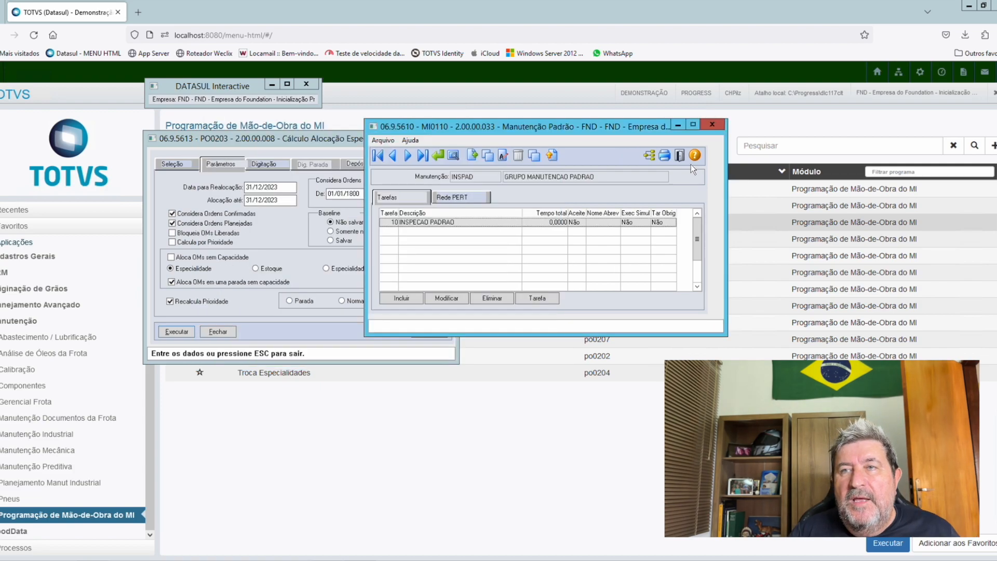
{"action": "left_click", "coordinate": [679, 155]}
Insert phase 1 in the allocation calculation's Digitação grid, with Início 0 and Término 300.
{"action": "left_click_drag", "start_coordinate": [242, 135], "coordinate": [327, 122]}
{"action": "left_click", "coordinate": [359, 151]}
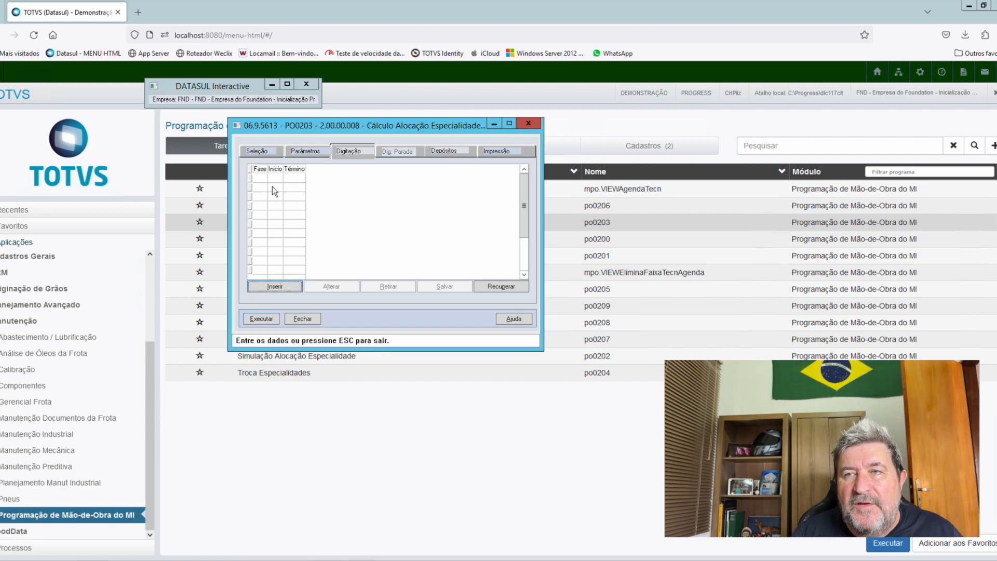
{"action": "left_click", "coordinate": [289, 284]}
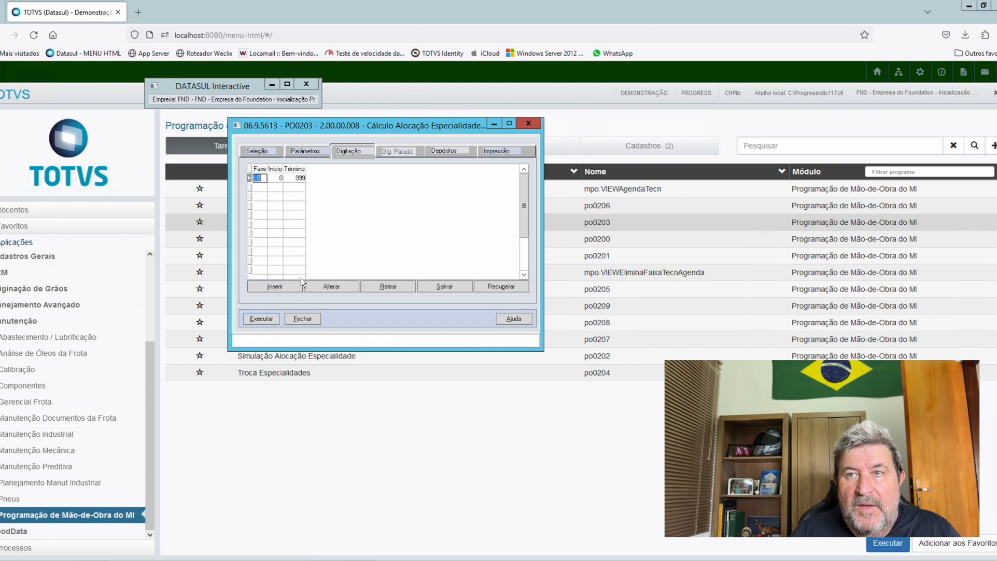
{"action": "type", "text": "1"}
{"action": "key", "text": "Tab"}
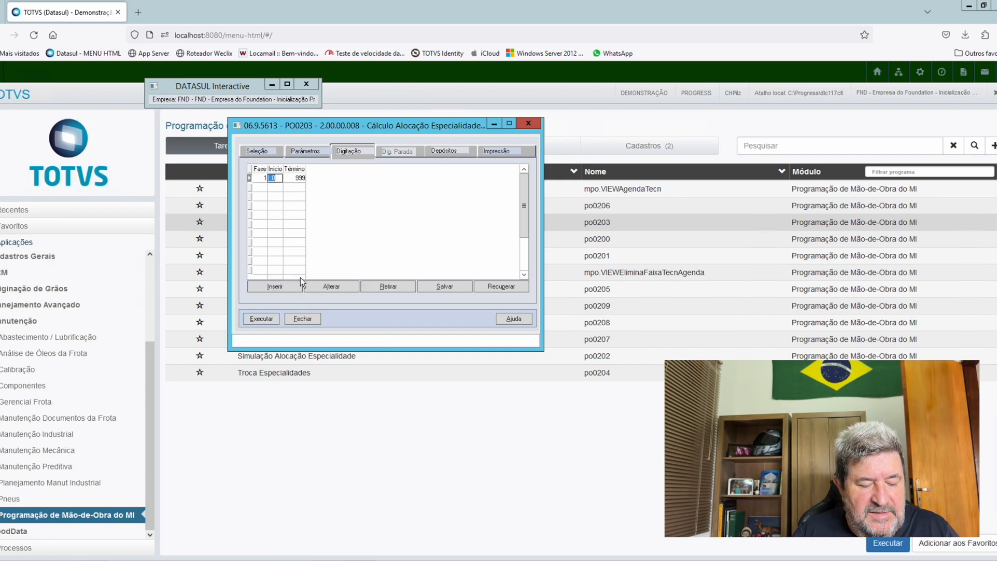
{"action": "key", "text": "Tab"}
{"action": "type", "text": "300"}
Insert phase 2 in the Digitação grid, with Início 300 and Término 600.
{"action": "left_click", "coordinate": [276, 288]}
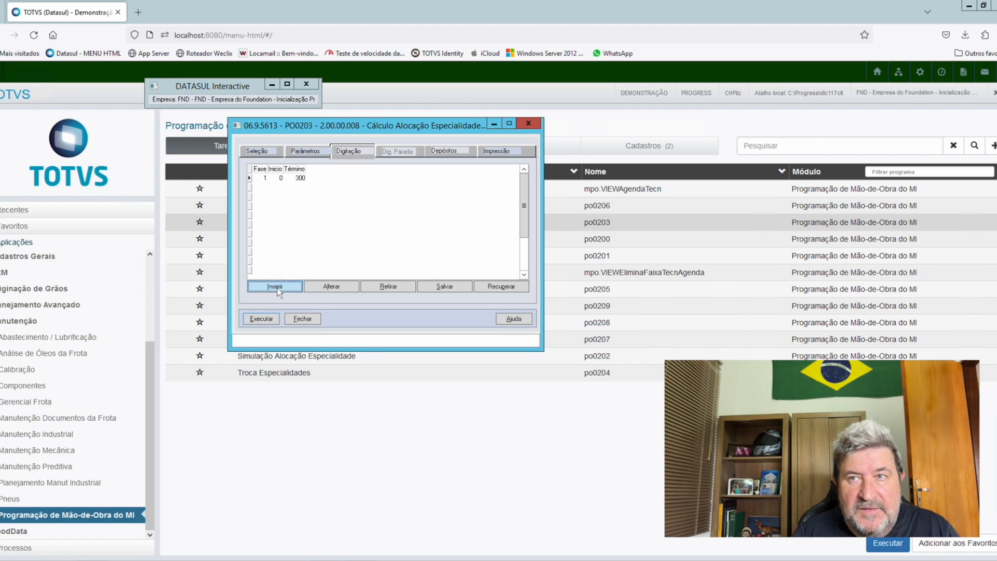
{"action": "type", "text": "2"}
{"action": "key", "text": "Tab"}
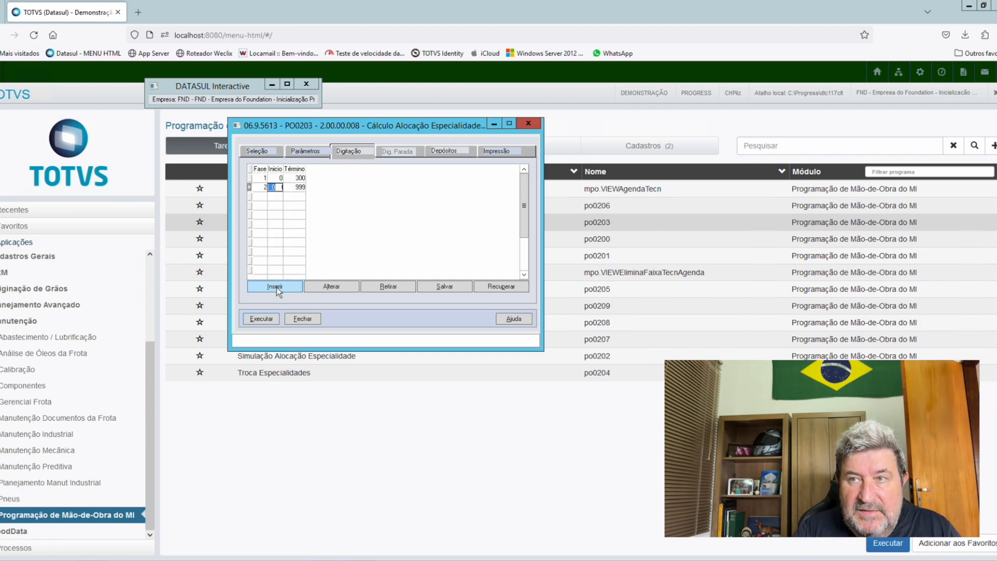
{"action": "type", "text": "300"}
{"action": "key", "text": "Tab"}
{"action": "type", "text": "600"}
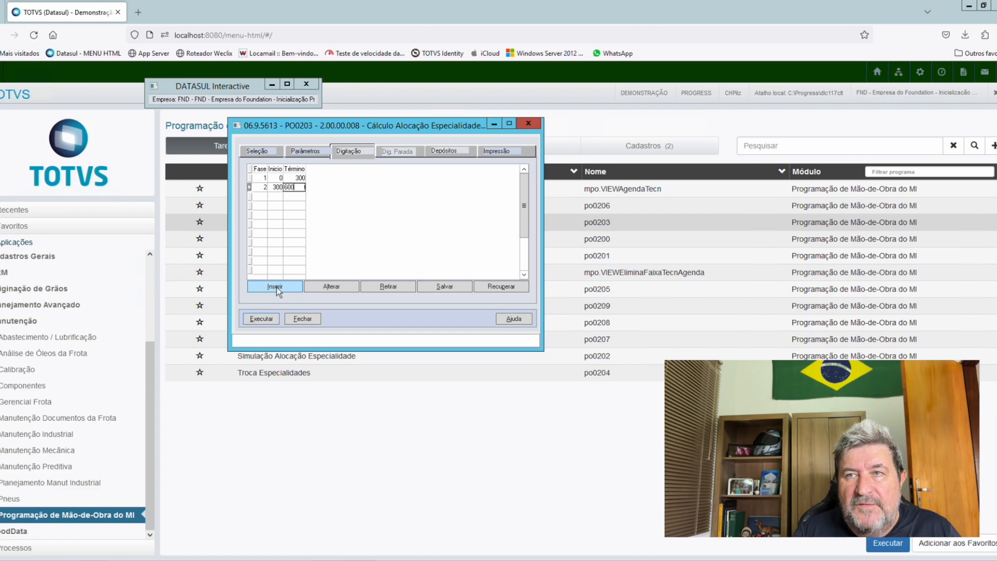
Insert phase 3 in the Digitação grid with Início 600, keeping the default Término of 999.
{"action": "left_click", "coordinate": [269, 288]}
{"action": "type", "text": "3"}
{"action": "key", "text": "Tab"}
{"action": "type", "text": "600"}
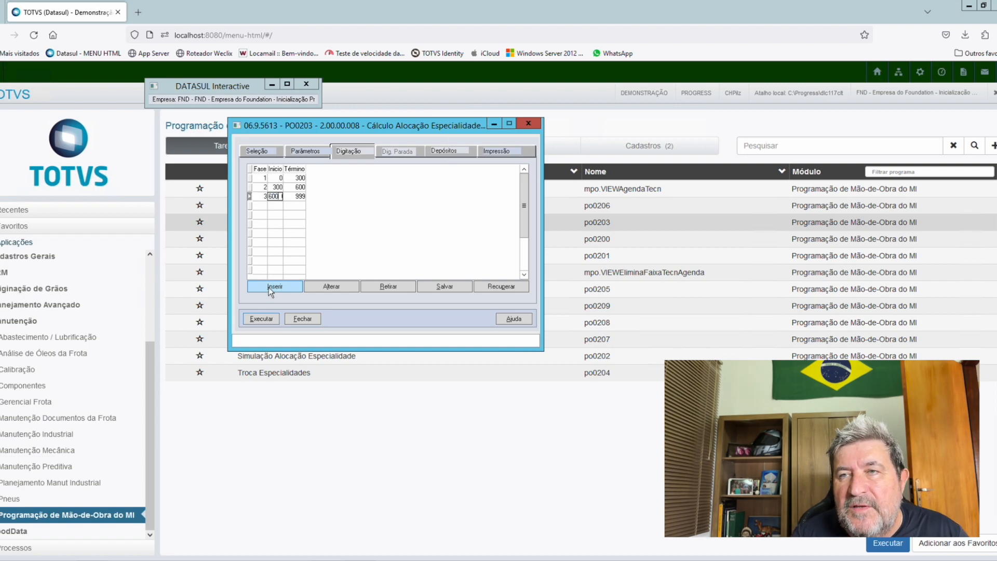
{"action": "key", "text": "Tab"}
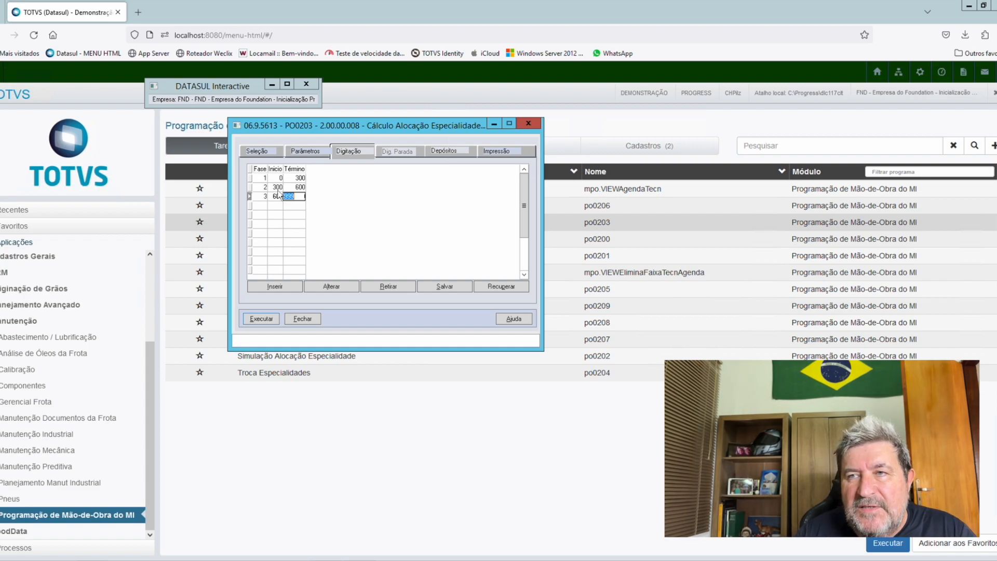
Set the Alocação até date to 31/03/2024 in the calculation's parameters.
{"action": "left_click", "coordinate": [313, 151]}
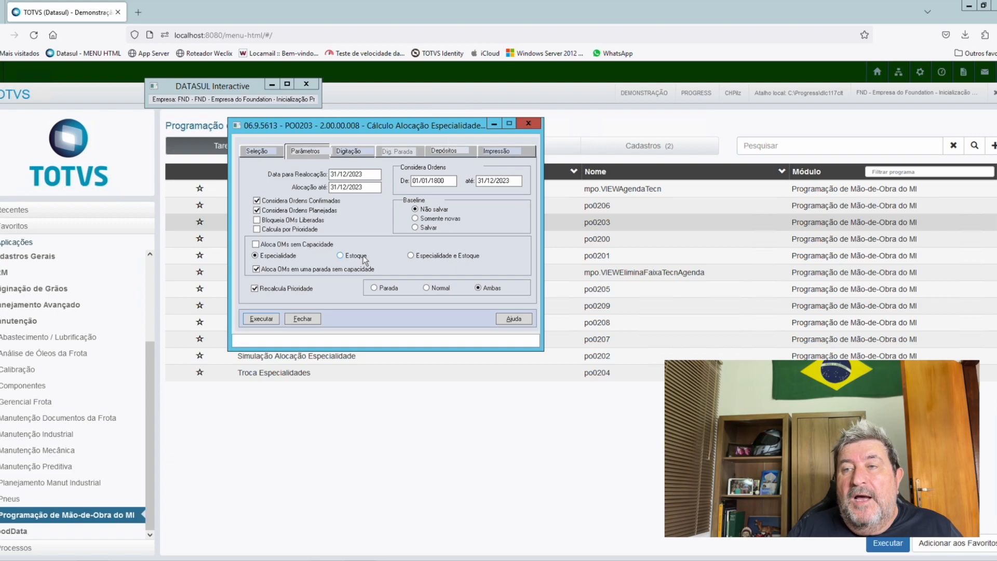
{"action": "left_click_drag", "start_coordinate": [375, 174], "coordinate": [312, 173]}
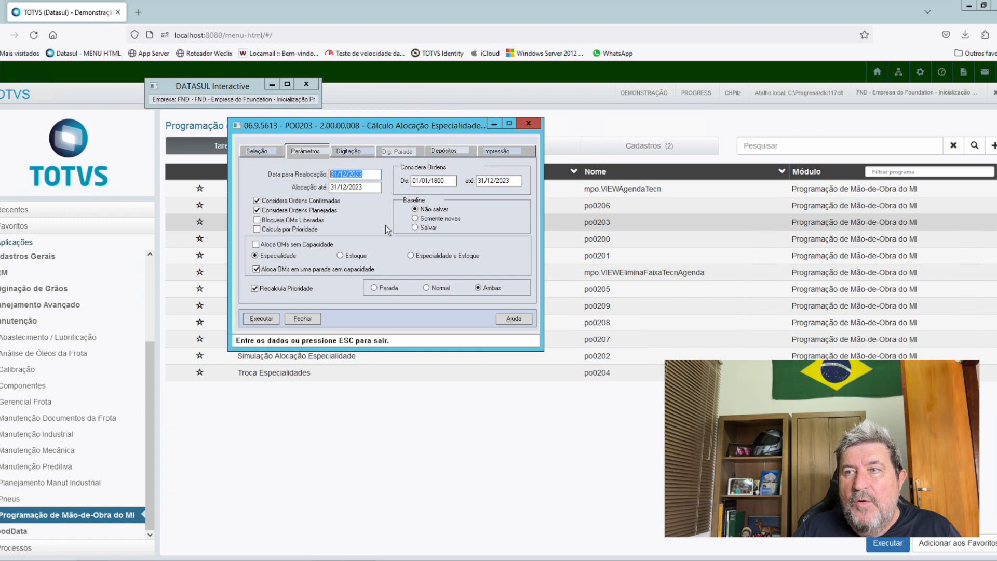
{"action": "key", "text": "Tab"}
{"action": "key", "text": "Tab"}
{"action": "key", "text": "Tab"}
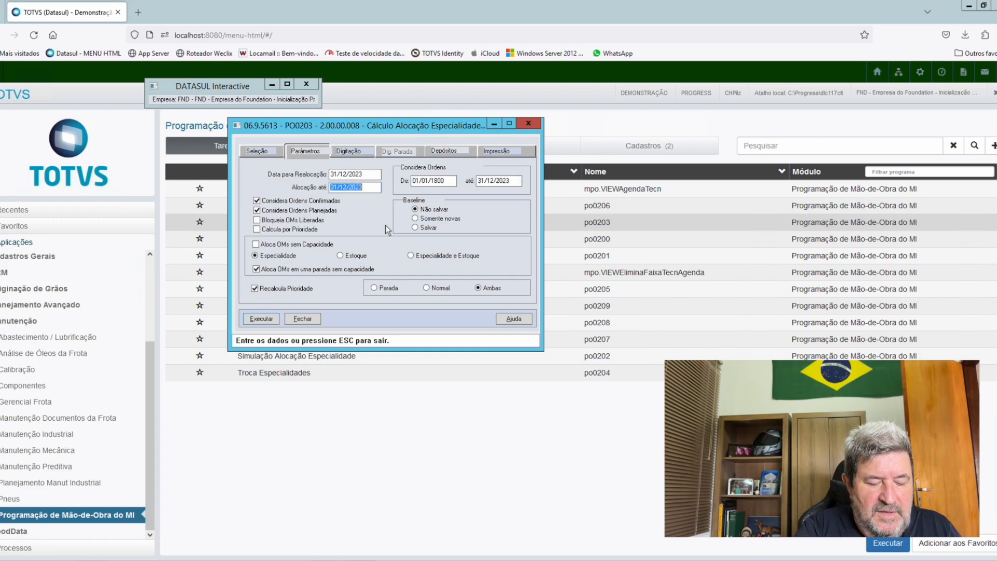
{"action": "type", "text": "31/03/2"}
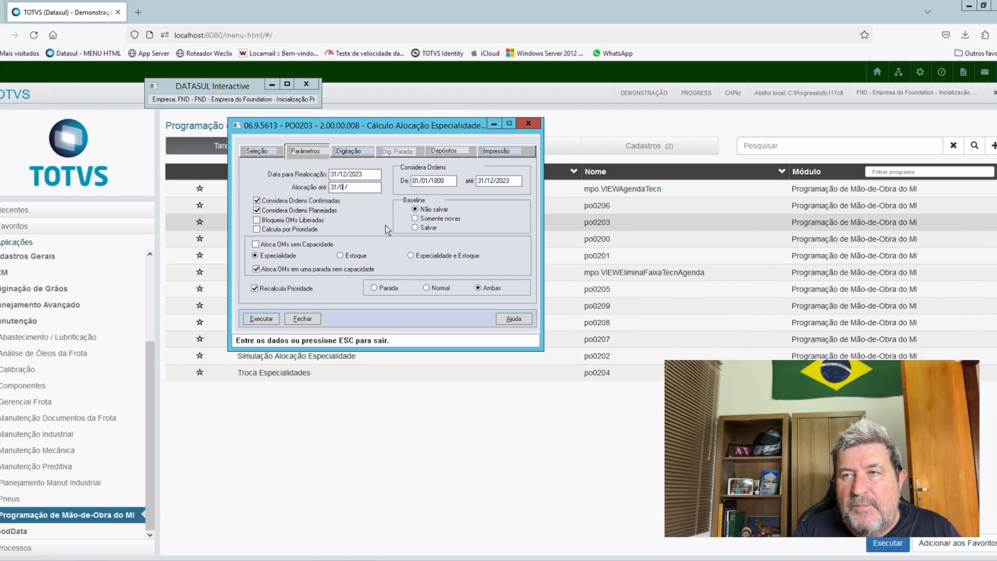
{"action": "type", "text": "024"}
{"action": "key", "text": "Tab"}
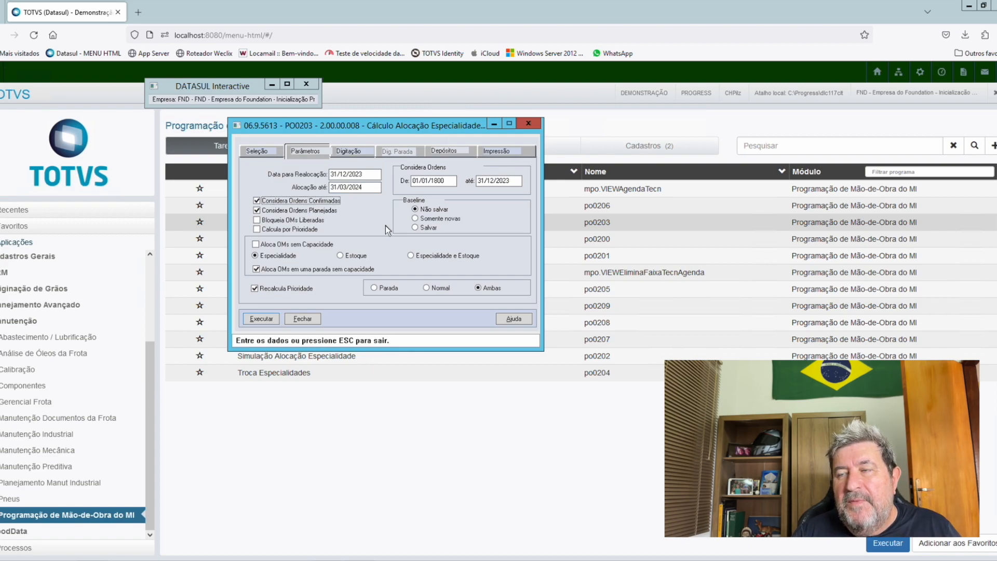
Set the end date of the Considera Ordens range to 31/03/24 and close the calculation window without executing it.
{"action": "left_click_drag", "start_coordinate": [519, 181], "coordinate": [474, 181]}
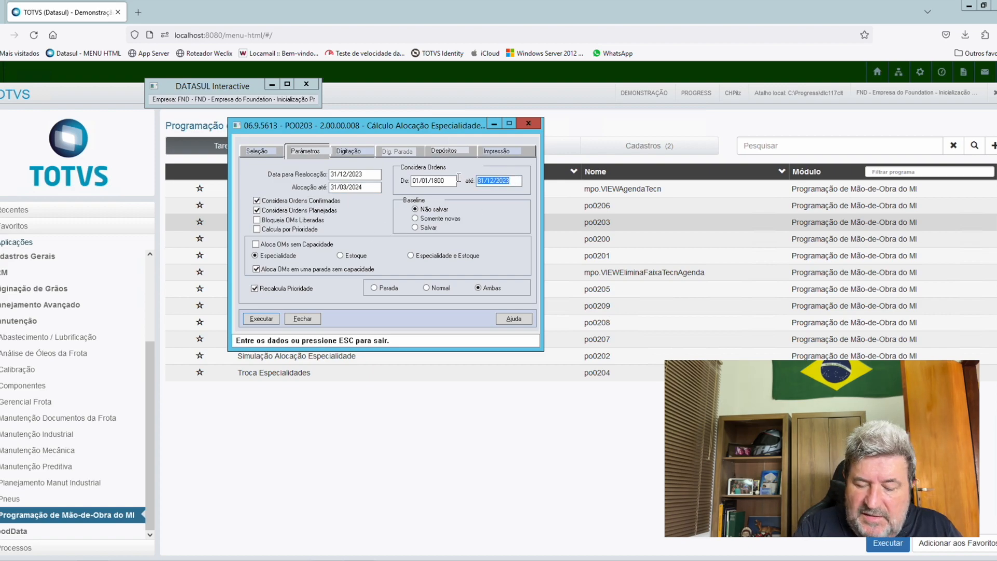
{"action": "type", "text": "31/03/24"}
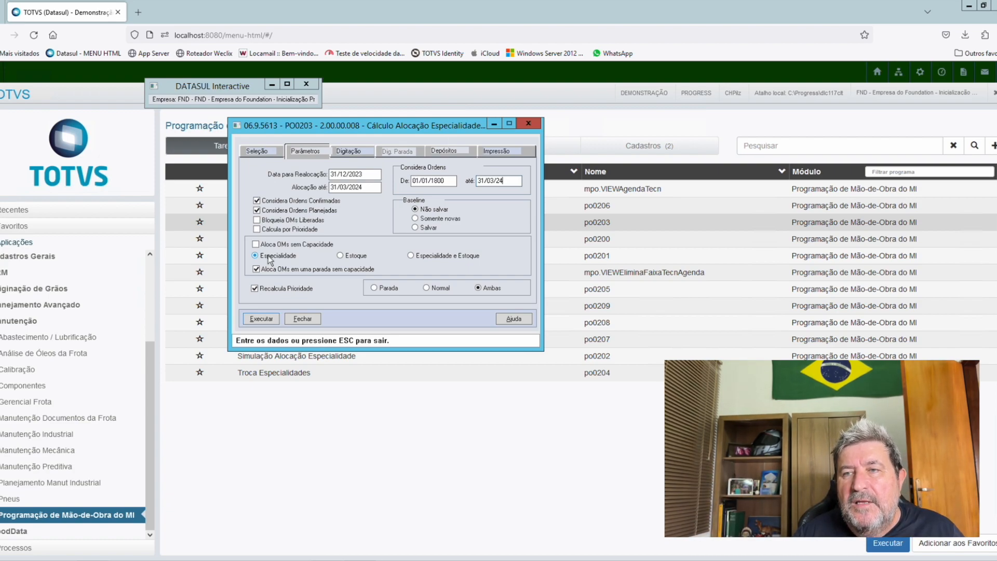
{"action": "left_click", "coordinate": [299, 319]}
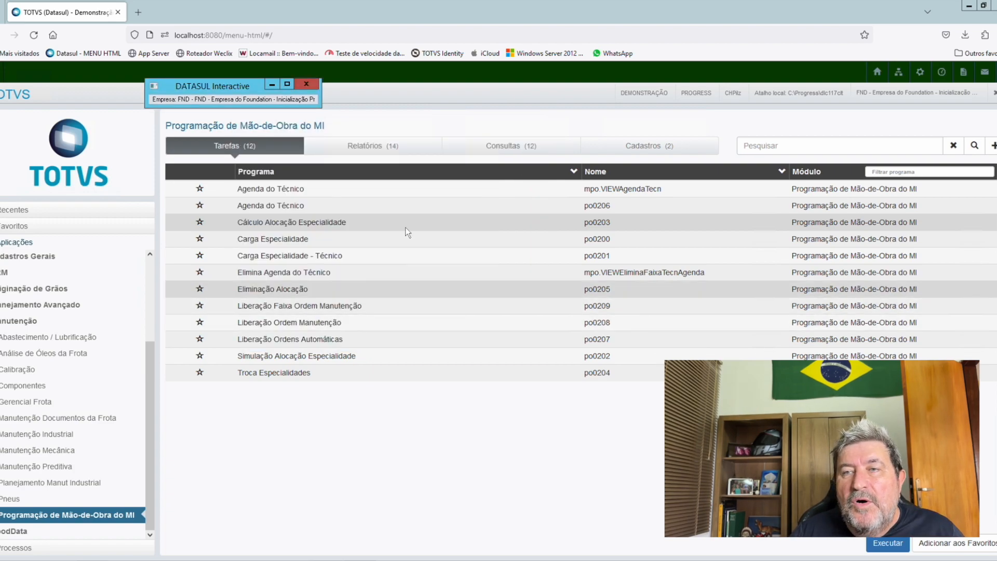
Open the Agenda do Técnico task (po0206) and enable Alocadas under Especialidades das Tarefas in its parameters.
{"action": "double_click", "coordinate": [362, 207]}
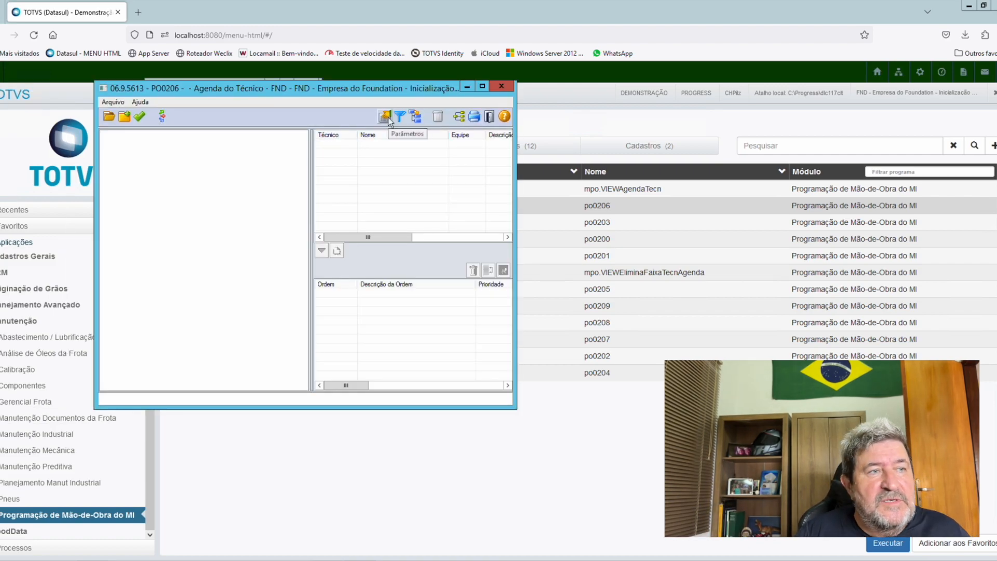
{"action": "left_click", "coordinate": [388, 117]}
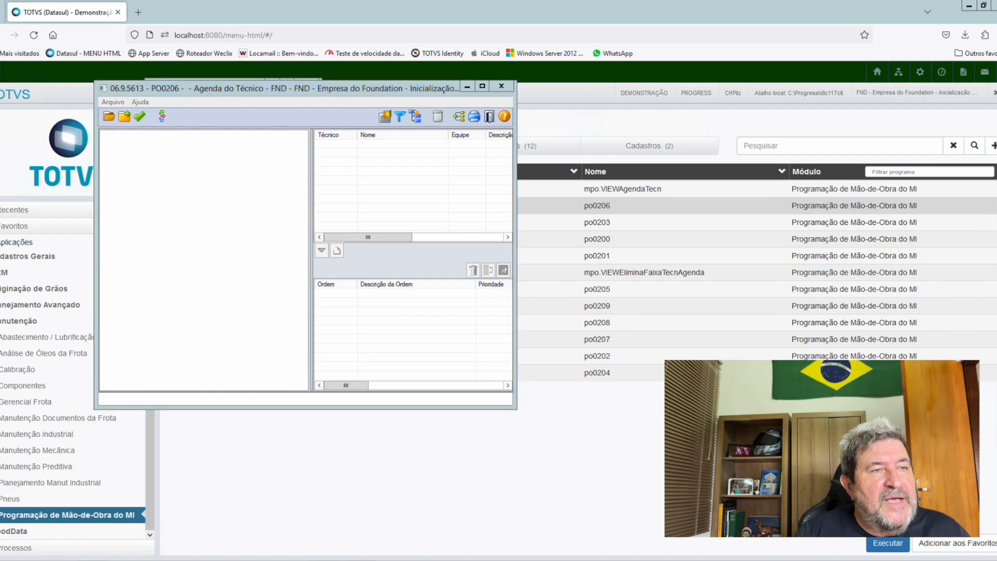
{"action": "left_click_drag", "start_coordinate": [3, 136], "coordinate": [120, 138]}
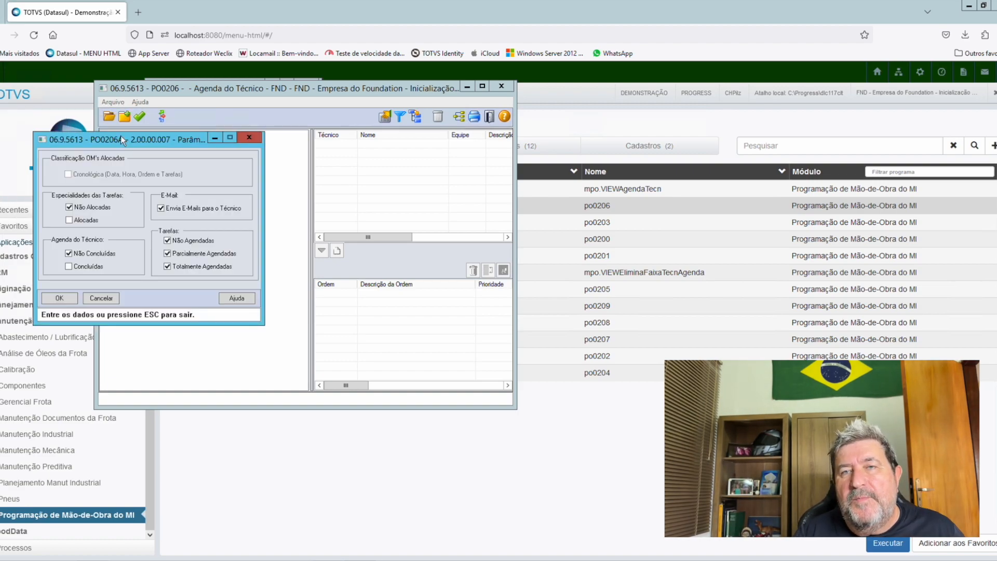
{"action": "left_click", "coordinate": [73, 217]}
{"action": "left_click", "coordinate": [73, 218]}
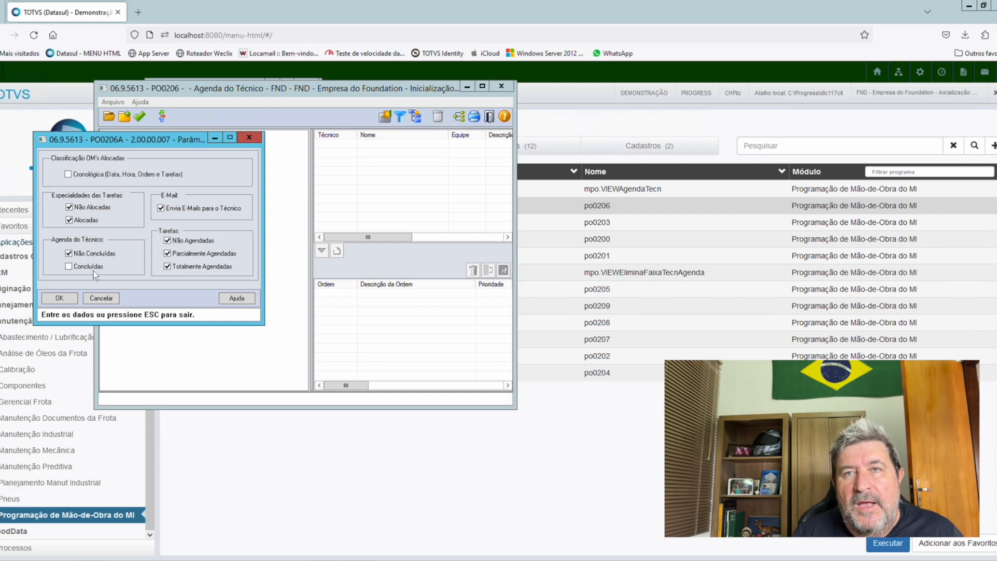
{"action": "left_click", "coordinate": [60, 298]}
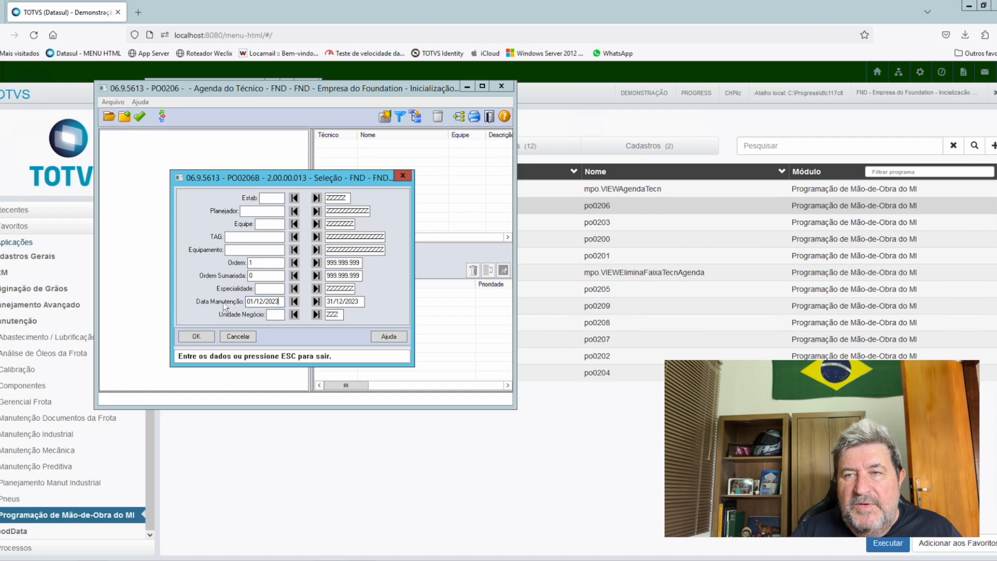
Set the initial Data Manutenção to 01/01/01 in the agenda's selection range and apply the filter.
{"action": "left_click_drag", "start_coordinate": [280, 301], "coordinate": [223, 299]}
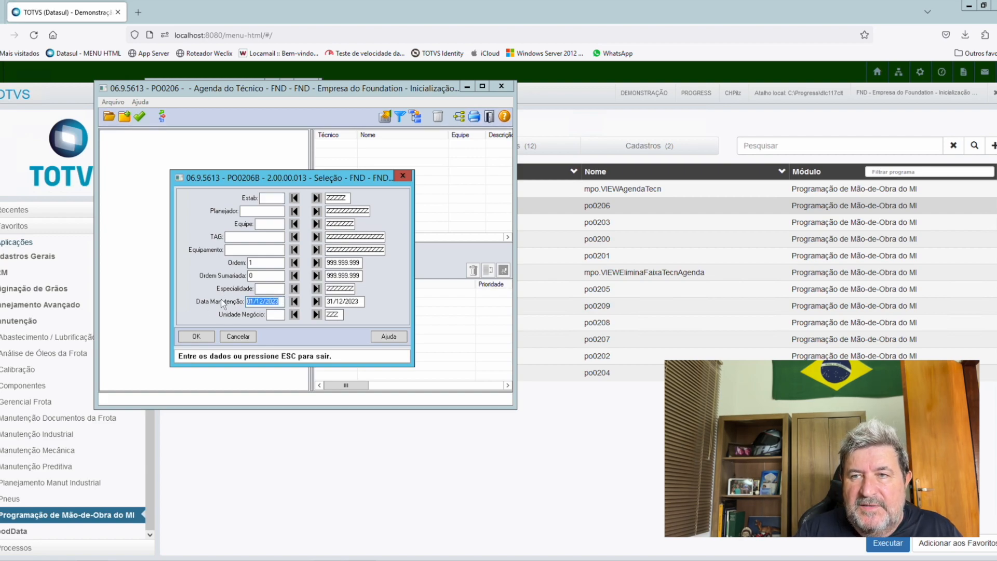
{"action": "type", "text": "01/01/01"}
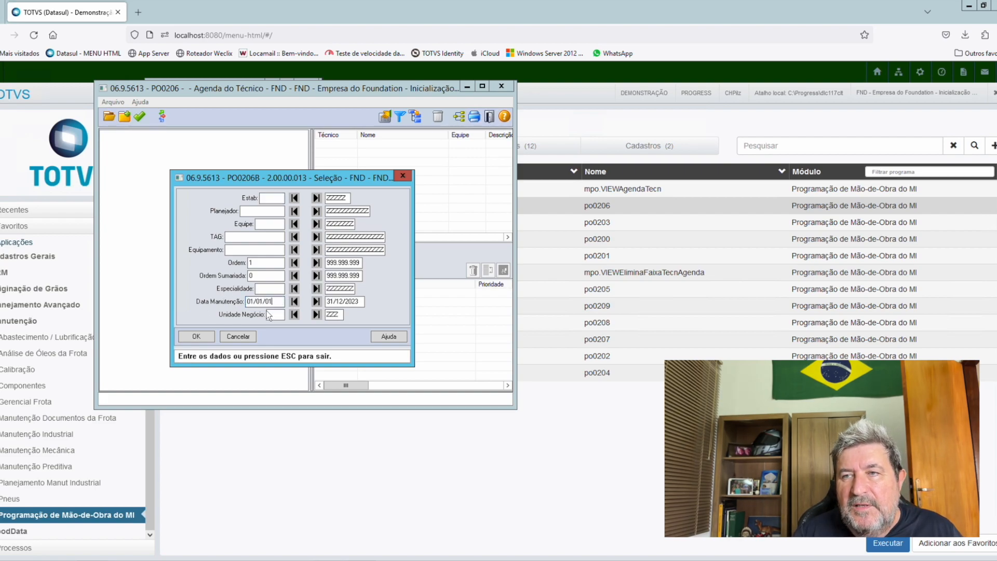
{"action": "left_click", "coordinate": [198, 335]}
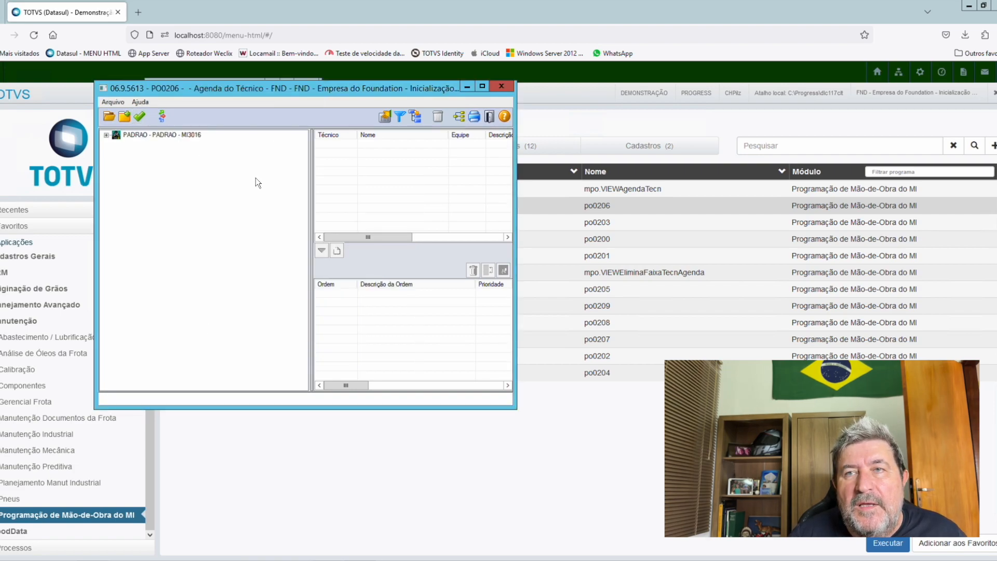
Expand the first maintenance order under PADRAO - MI3016 down to the Turnos of task 10 - INSPECAO PADRAO and select turno 0.
{"action": "left_click", "coordinate": [105, 135]}
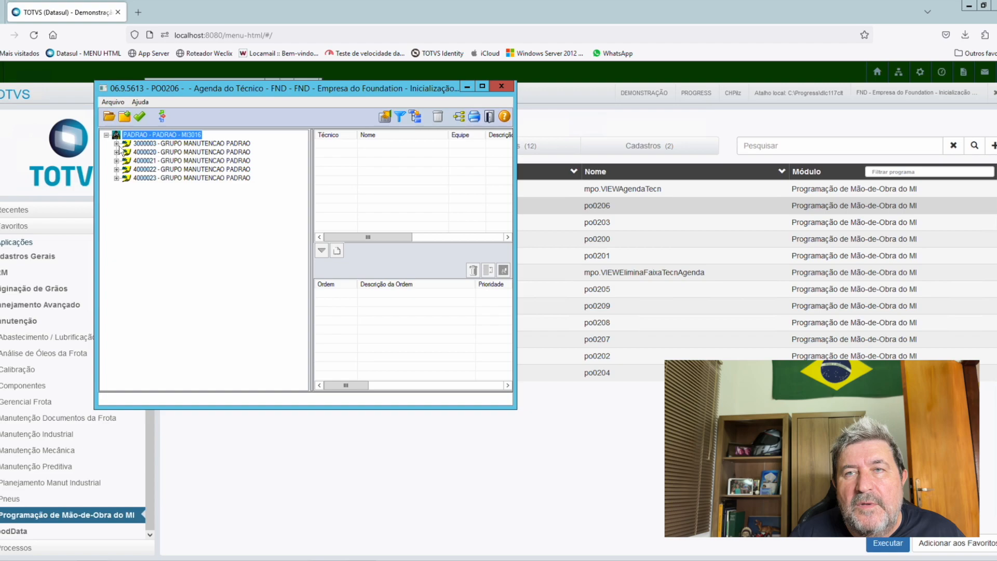
{"action": "left_click", "coordinate": [116, 143]}
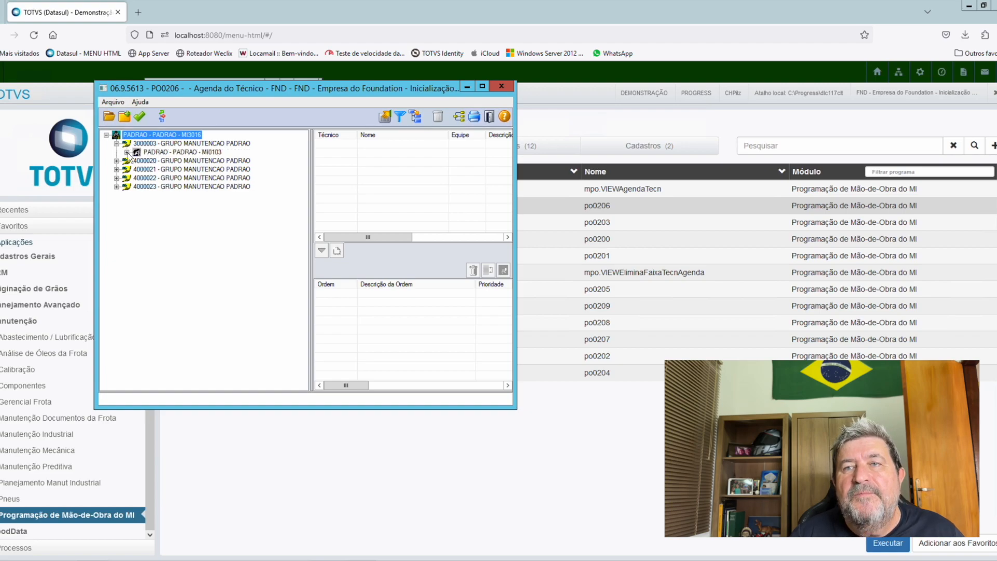
{"action": "left_click", "coordinate": [127, 152]}
{"action": "left_click", "coordinate": [138, 161]}
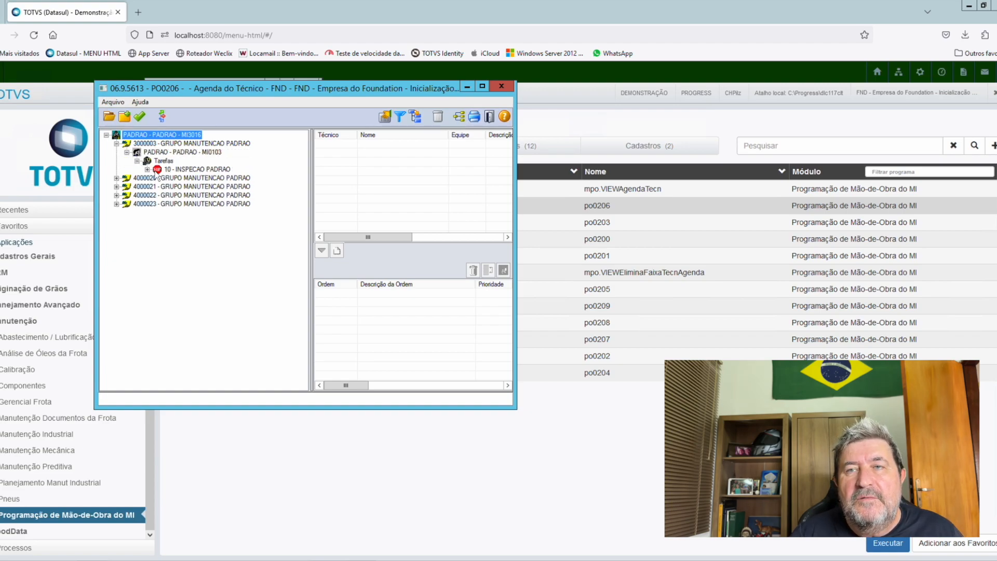
{"action": "left_click", "coordinate": [148, 170]}
{"action": "left_click", "coordinate": [158, 178]}
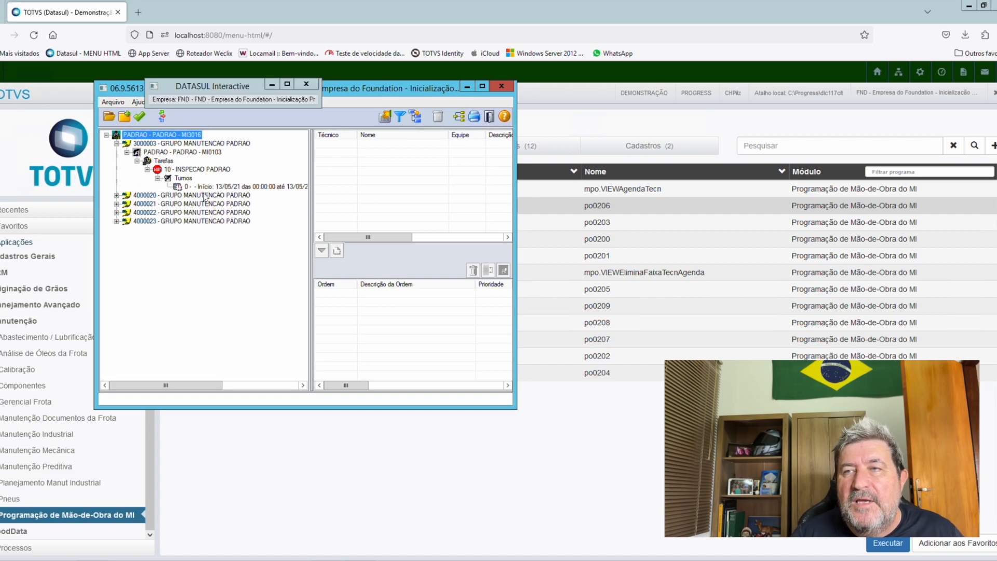
{"action": "left_click", "coordinate": [291, 186]}
Schedule the listed technician for the inspection task with the default 13/05/2021 start and end dates, then close the agenda.
{"action": "left_click", "coordinate": [352, 144]}
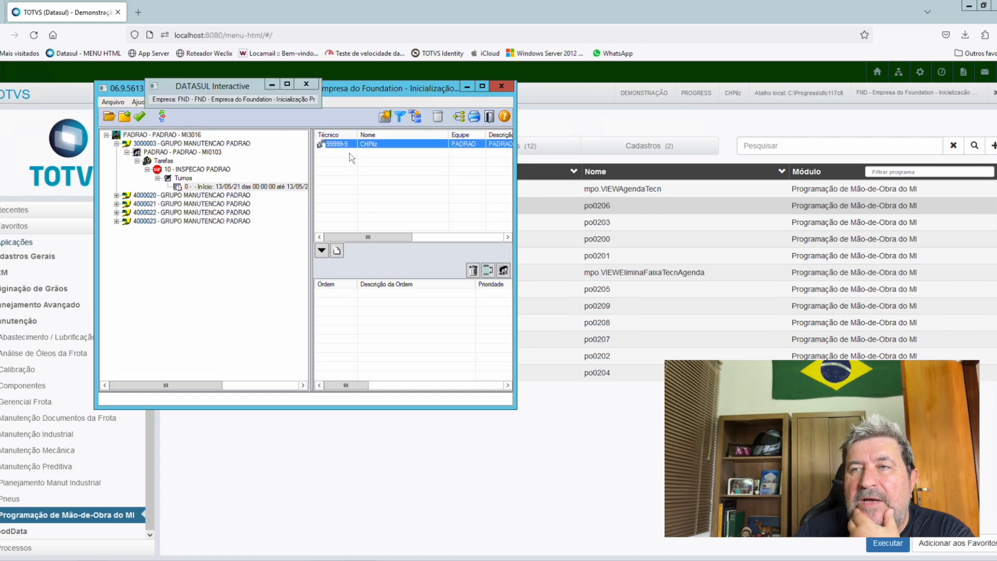
{"action": "left_click", "coordinate": [323, 252]}
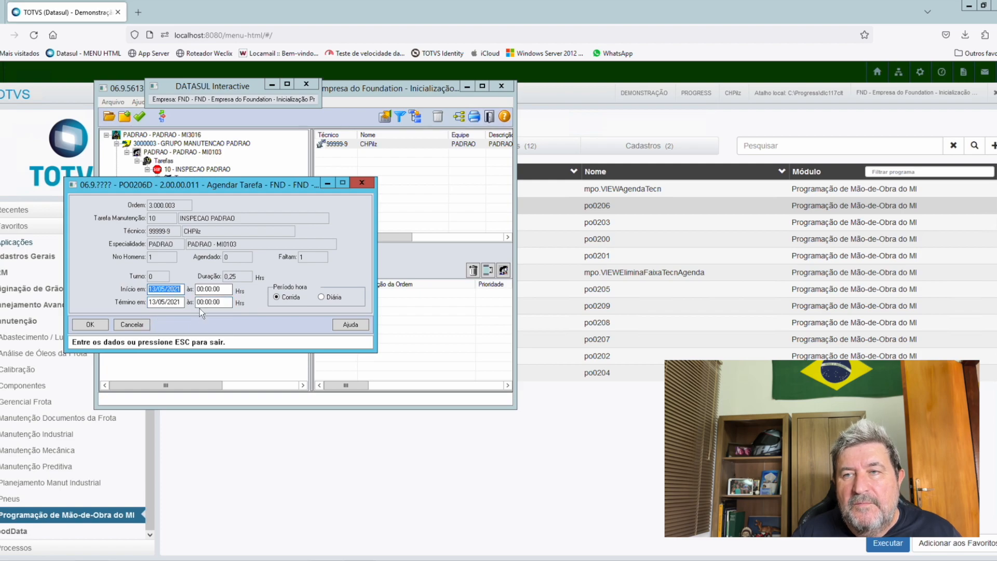
{"action": "left_click", "coordinate": [90, 326]}
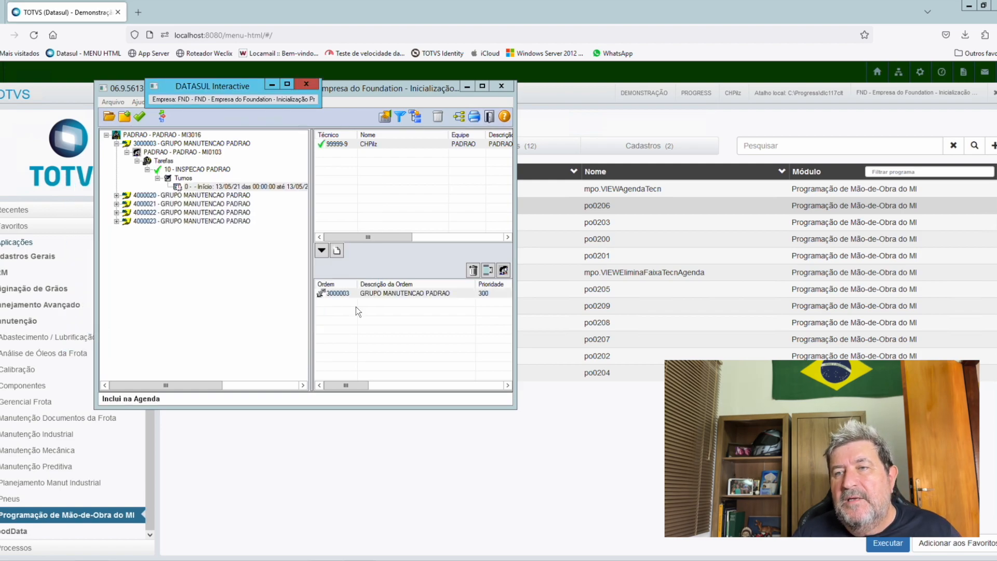
{"action": "left_click", "coordinate": [401, 293]}
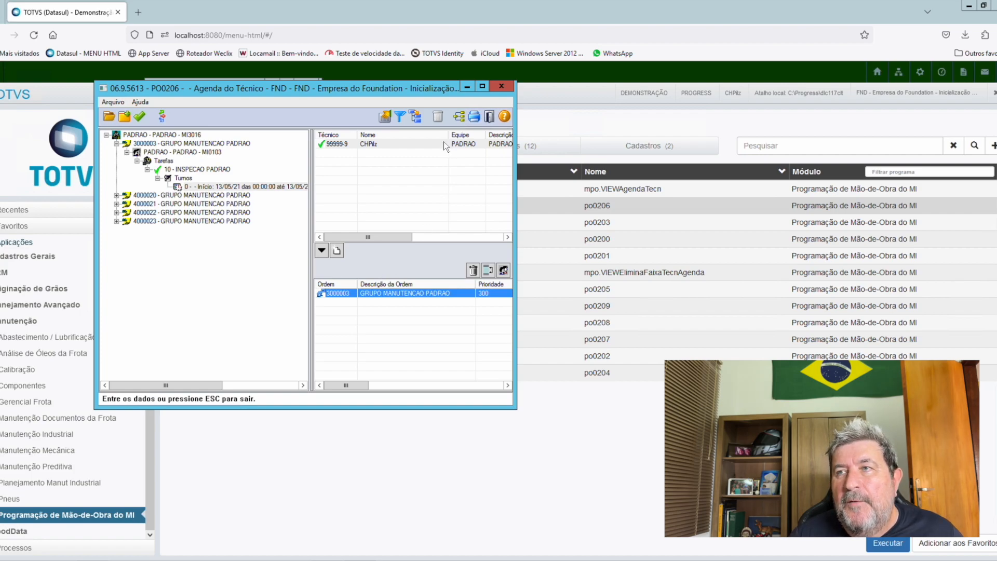
{"action": "left_click", "coordinate": [488, 117]}
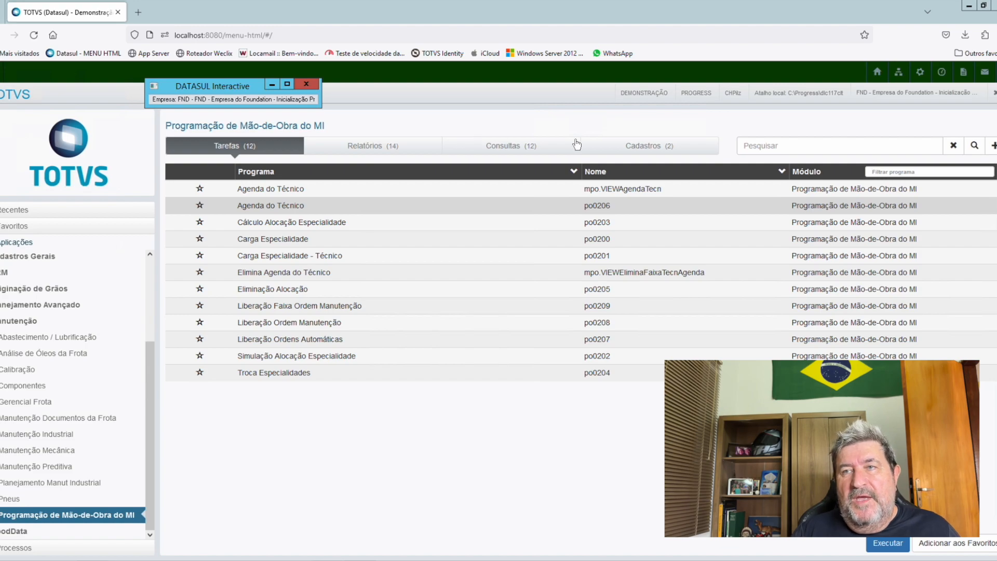
Open the Capacidade Especialidade registration (po0100), view the PADRAO specialty's Capacidade data, and close the window.
{"action": "left_click", "coordinate": [658, 147]}
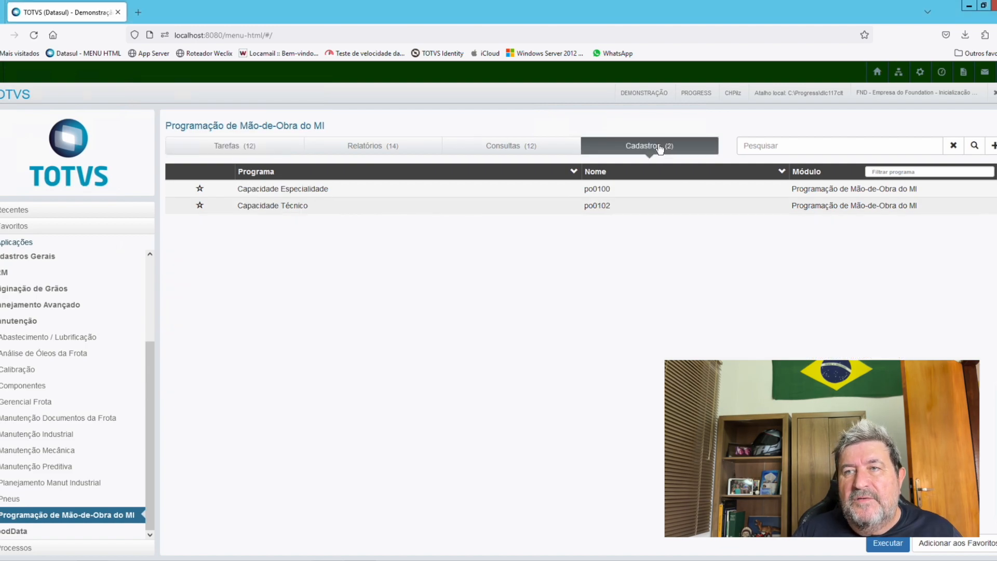
{"action": "double_click", "coordinate": [521, 191]}
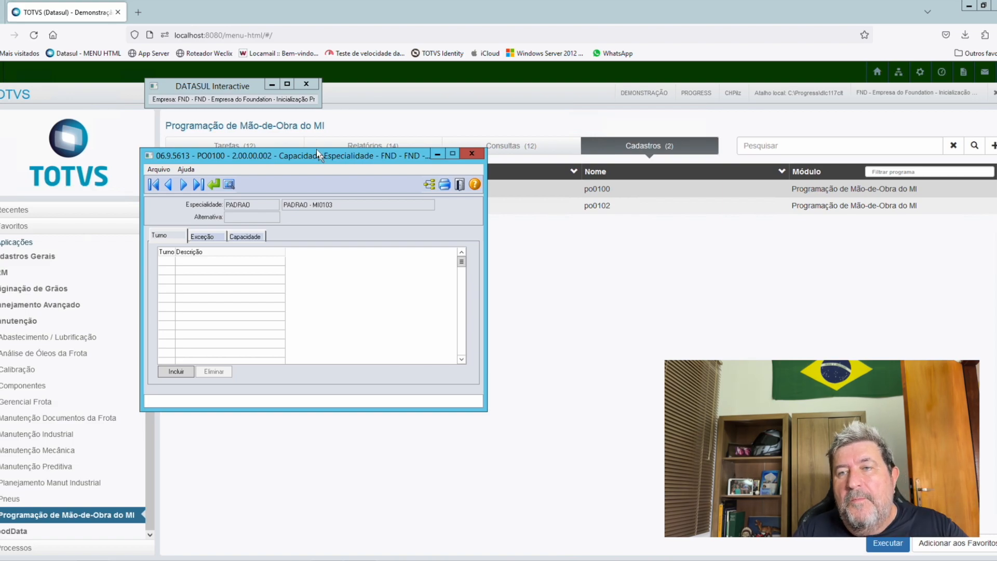
{"action": "left_click", "coordinate": [245, 235]}
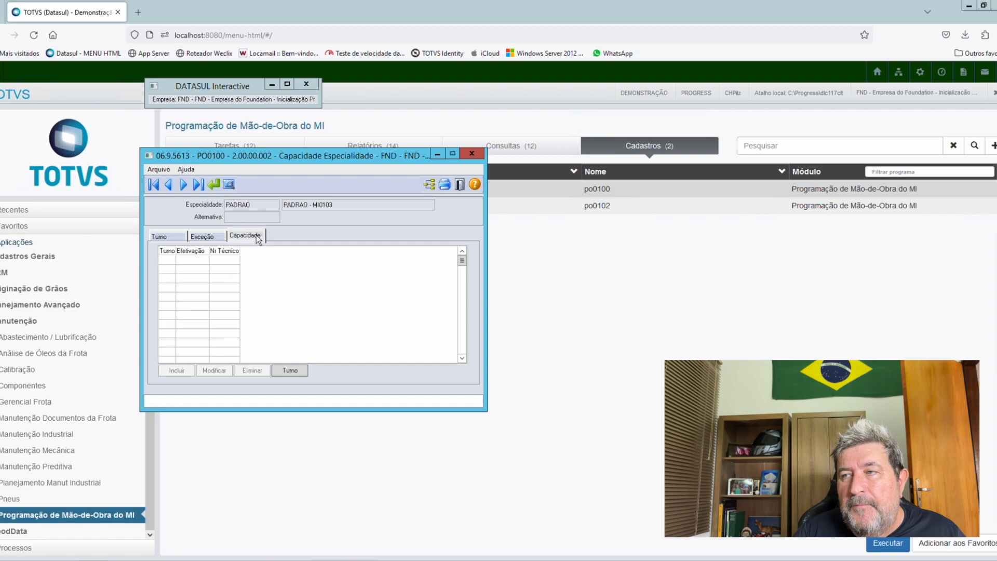
{"action": "left_click", "coordinate": [460, 185]}
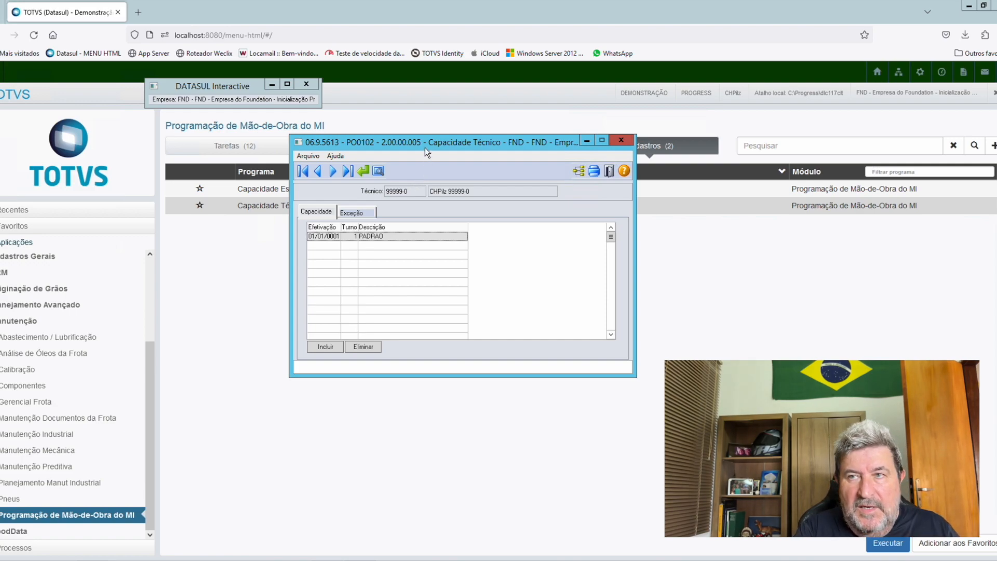
Run program mi0104 to review the technician's registration, then close it and the Capacidade Técnico window.
{"action": "key", "text": "ctrl+alt+x"}
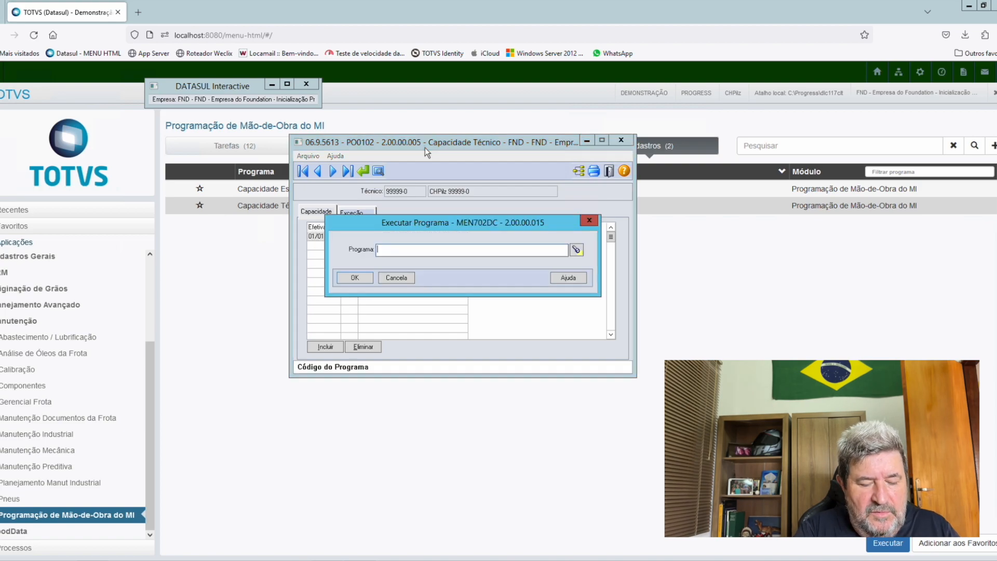
{"action": "type", "text": "mi0104"}
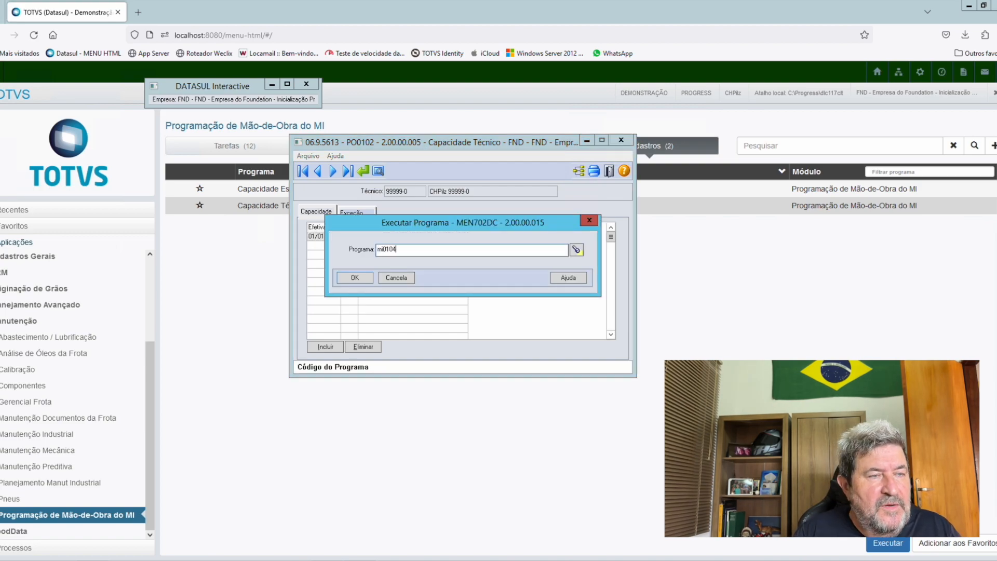
{"action": "key", "text": "Return"}
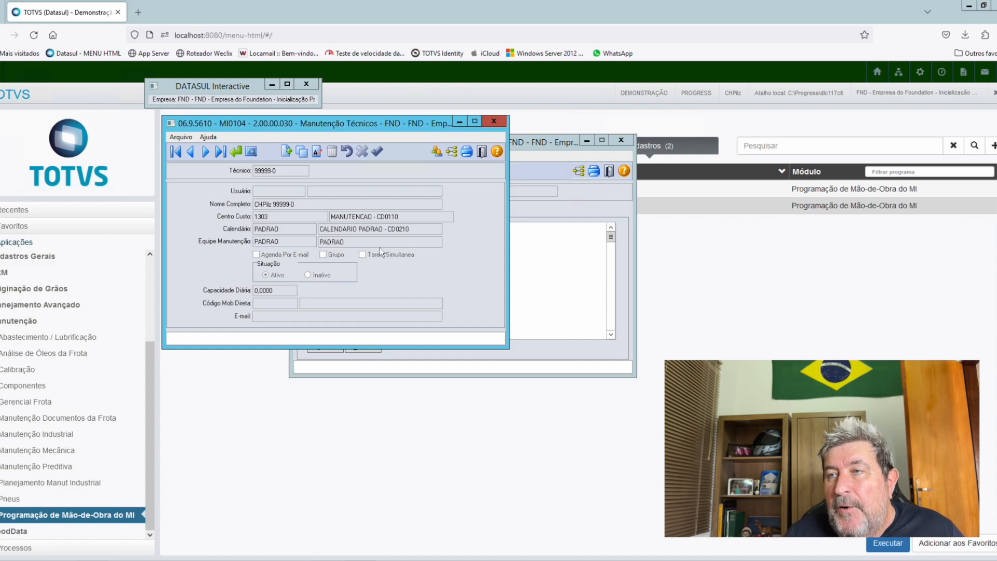
{"action": "left_click", "coordinate": [482, 152]}
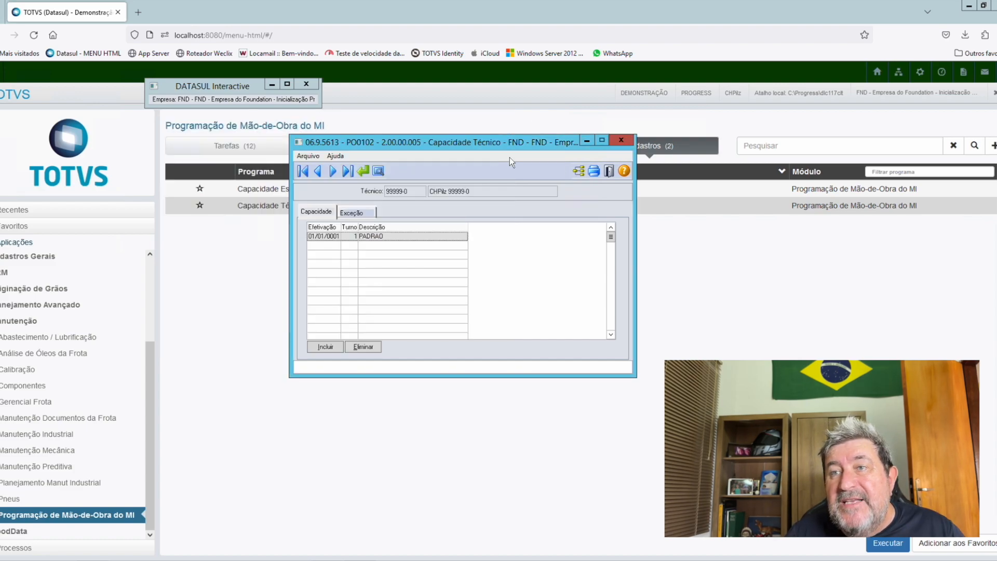
{"action": "left_click", "coordinate": [609, 171]}
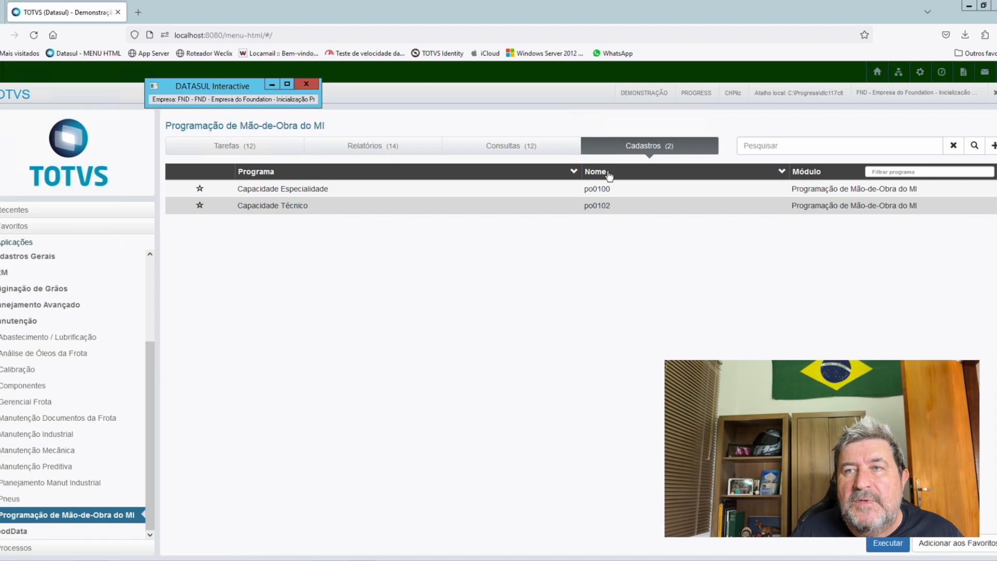